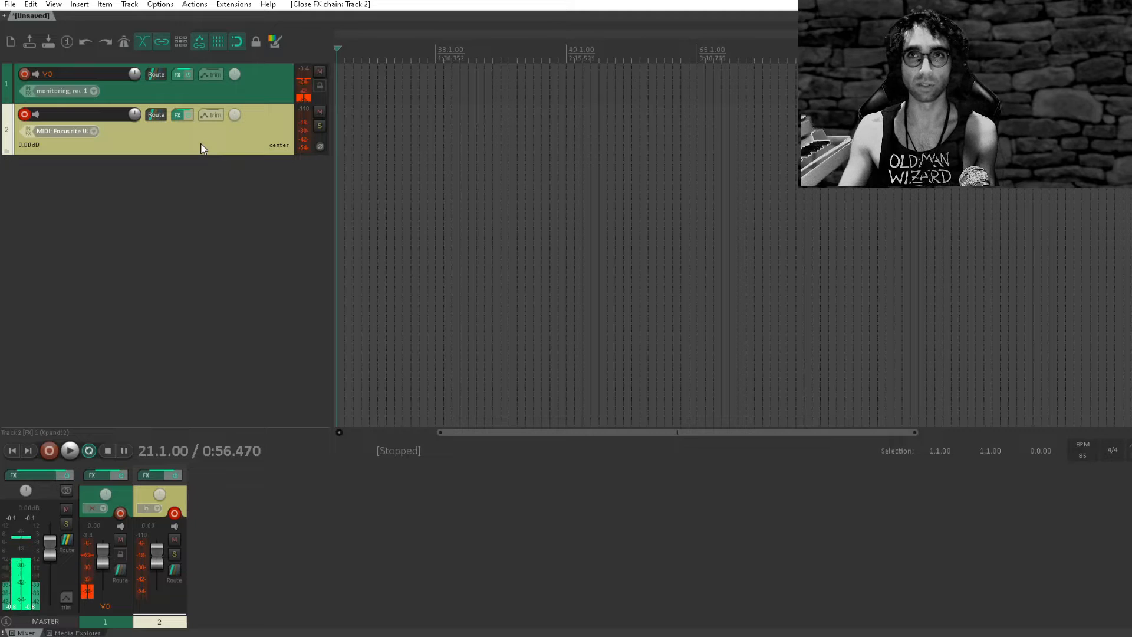
Step: Record a MIDI take on track 2 from bar 21 with the metronome enabled, and disarm the track
left_click(125, 46)
key("ctrl+r")
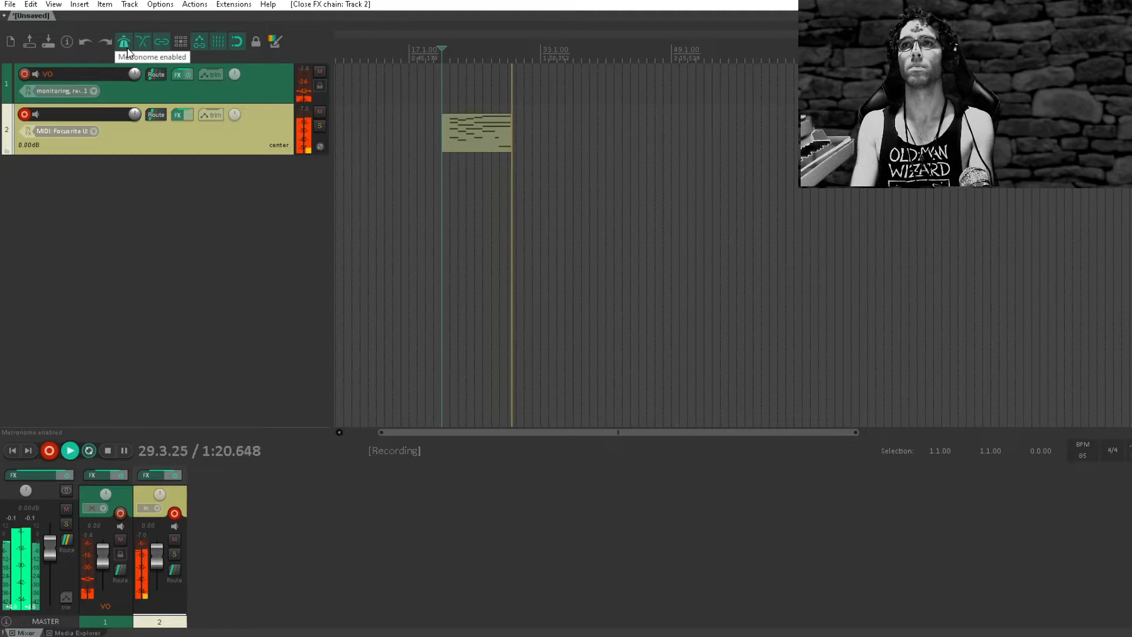
key("space")
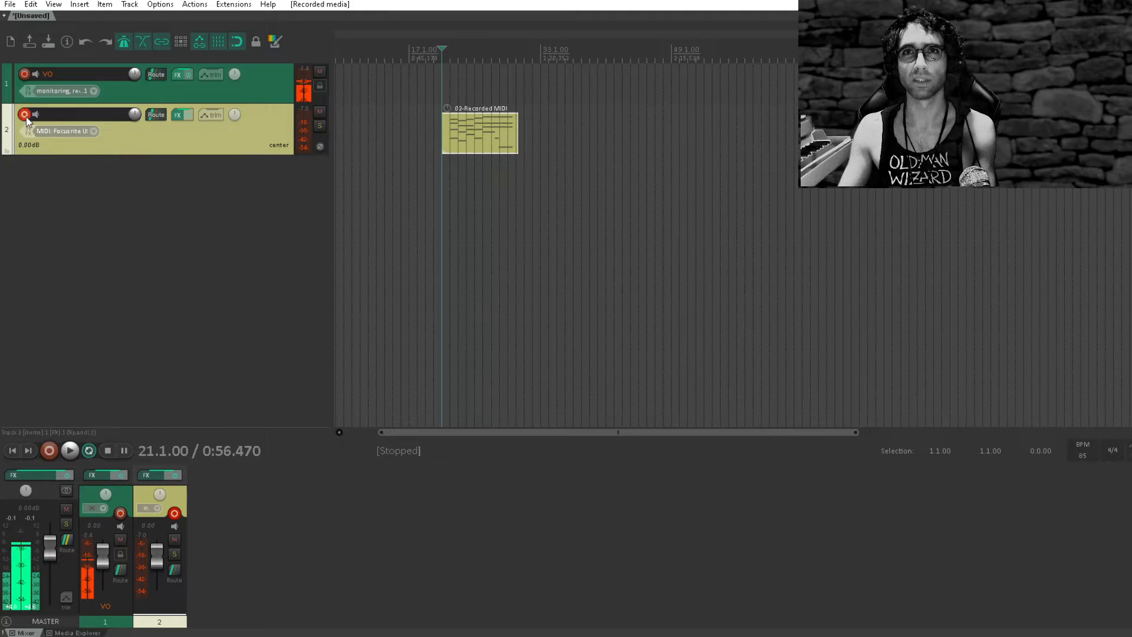
left_click(501, 131)
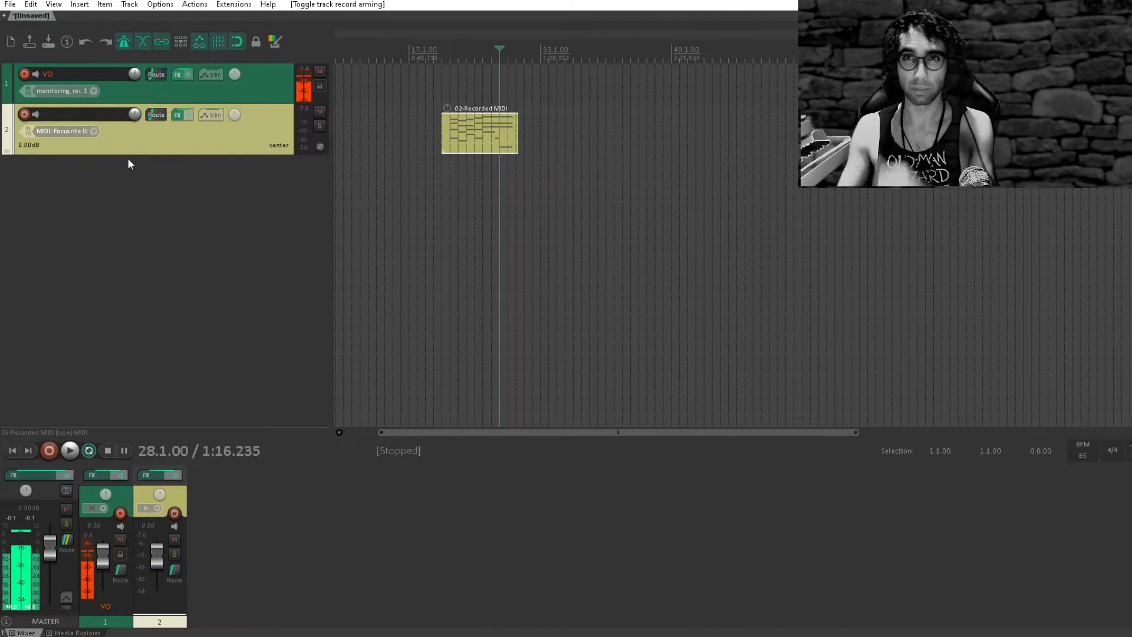
Step: Add four new empty tracks below track 2
double_click(163, 264)
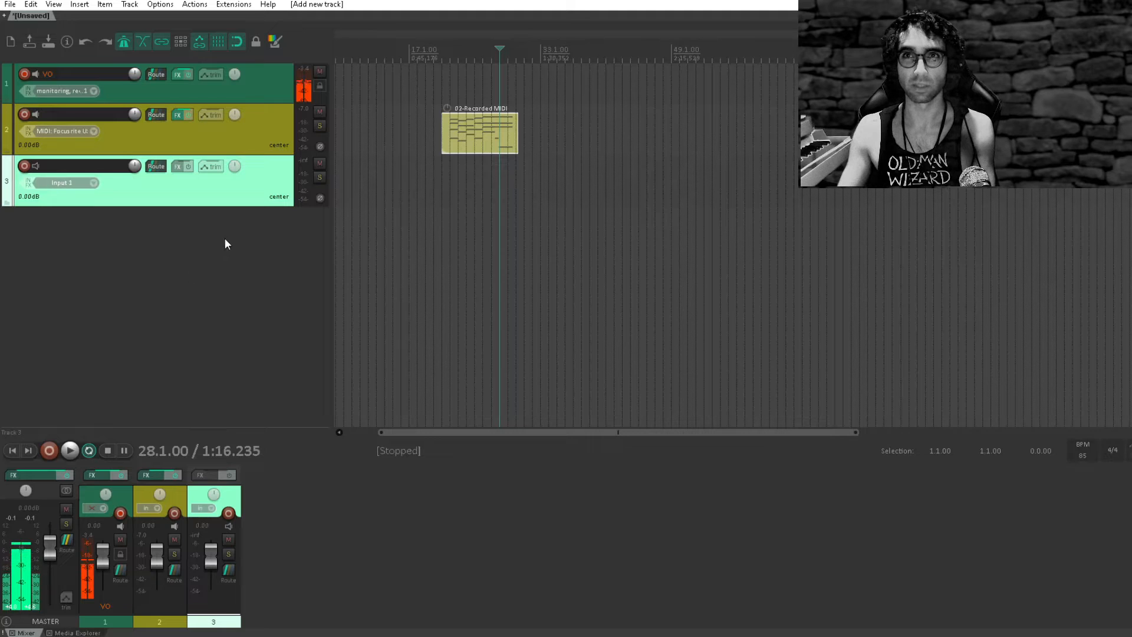
double_click(139, 247)
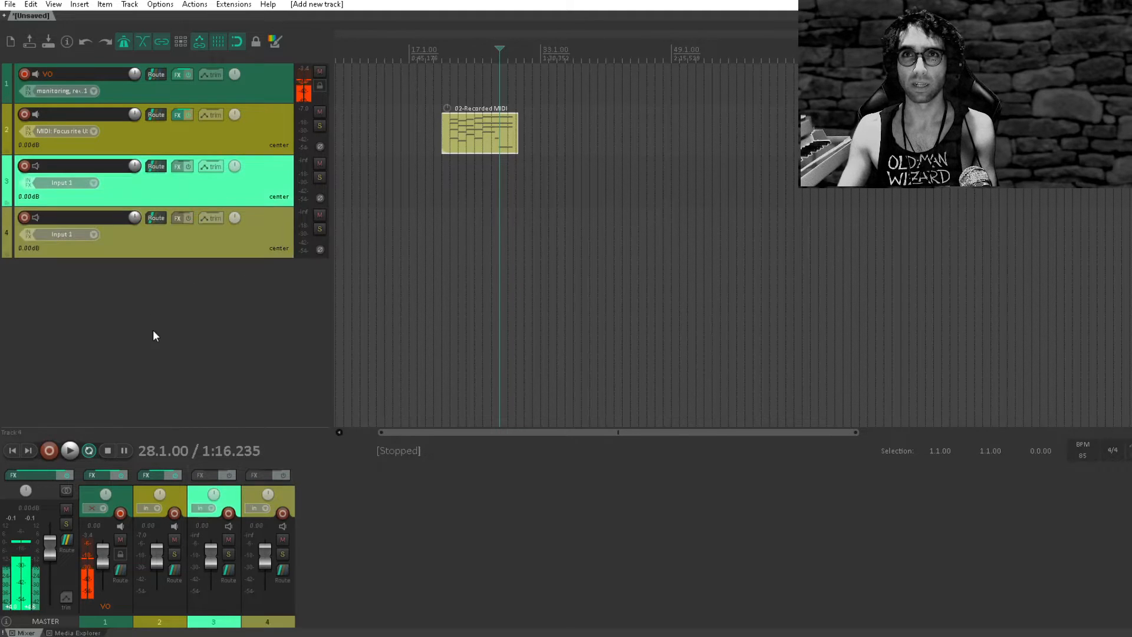
double_click(153, 330)
double_click(153, 346)
Step: Load the Xpand!2 instrument on track 3 and set part A to Solo Violin+ from 014 Strings
left_click(174, 171)
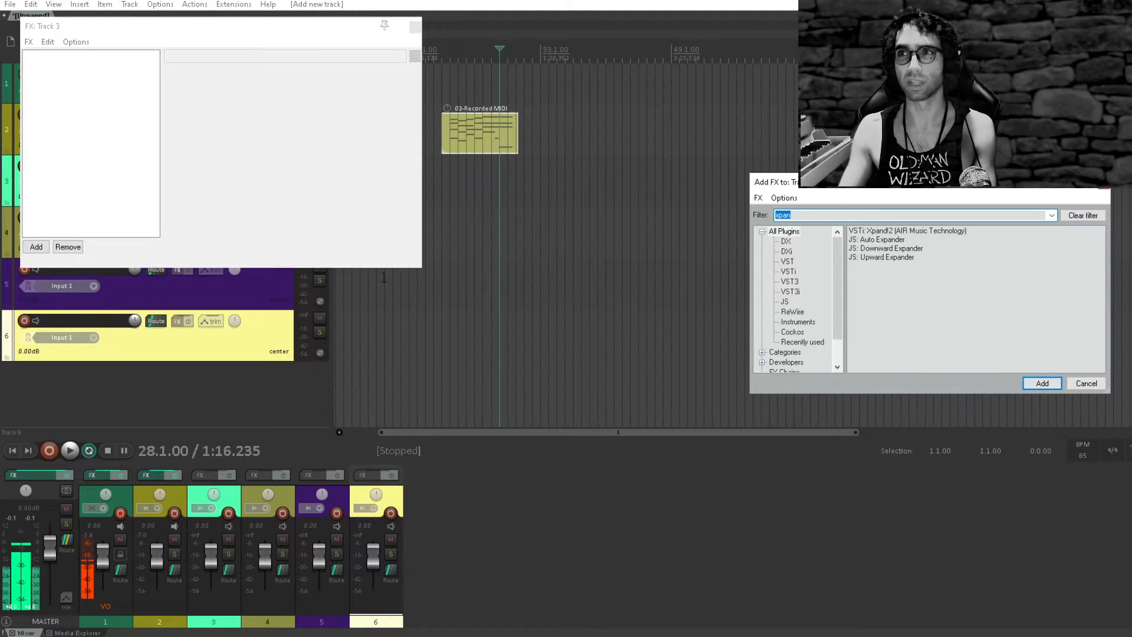
double_click(904, 230)
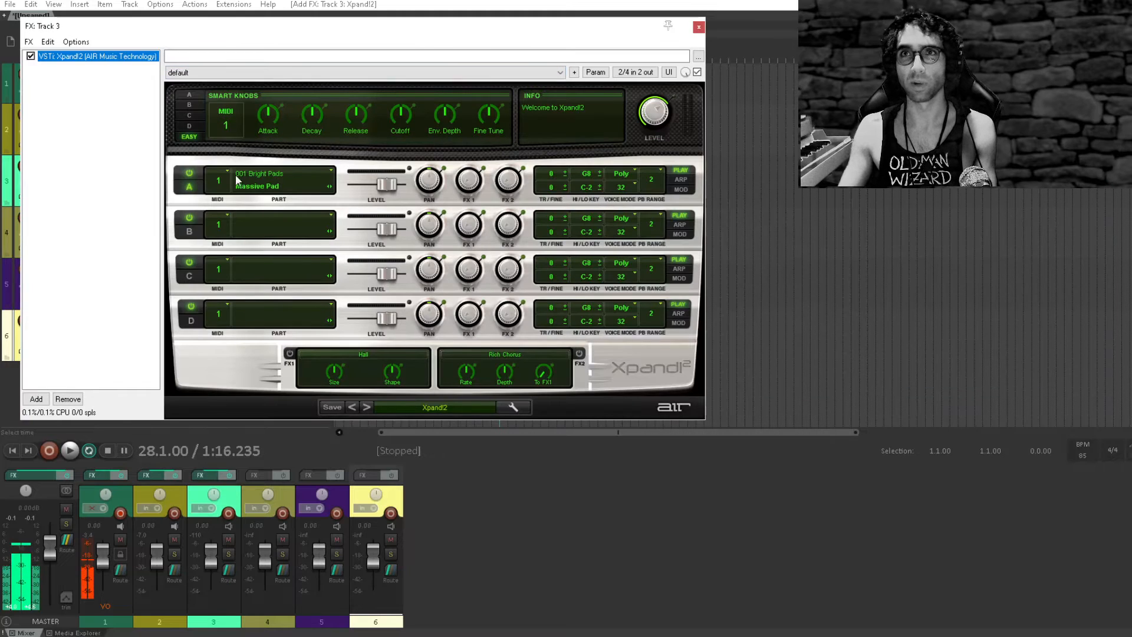
left_click(302, 174)
mouse_move(285, 322)
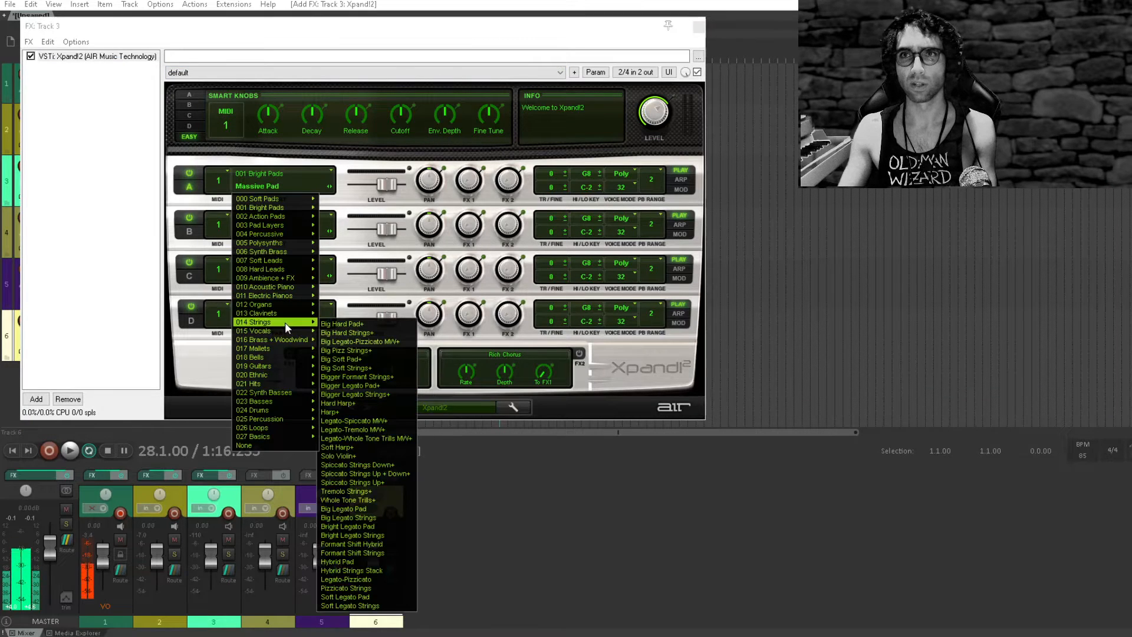
left_click(378, 457)
key("Escape")
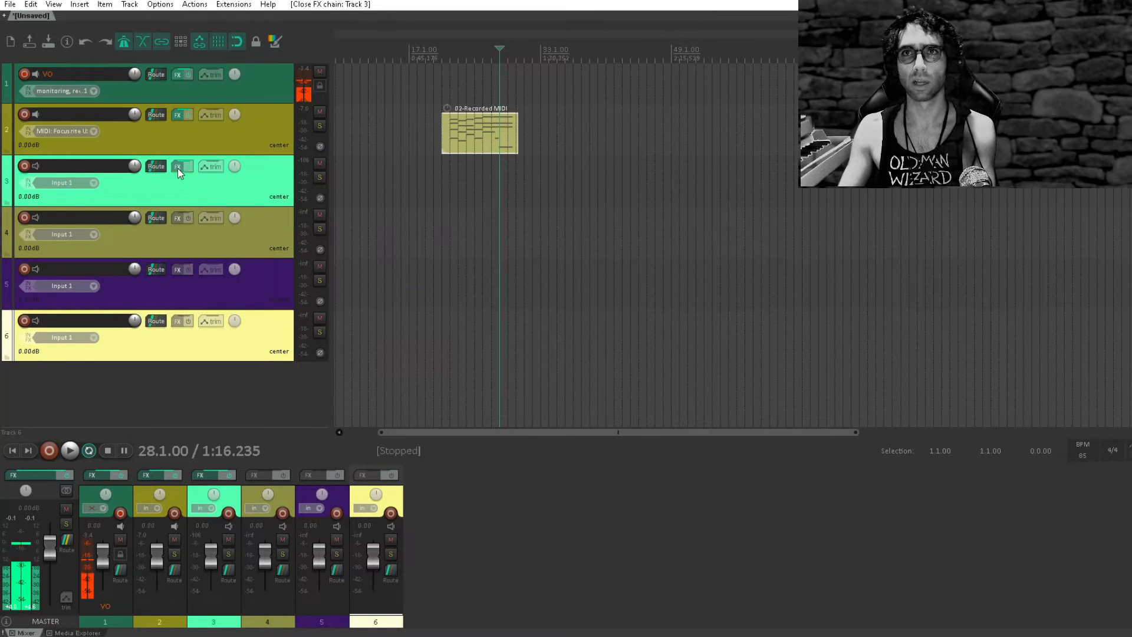
Step: Copy track 3's Xpand!2 to track 4 and set part A to Oboe+ from 016 Brass + Woodwind
left_click_drag(179, 220, 177, 220)
left_click(287, 186)
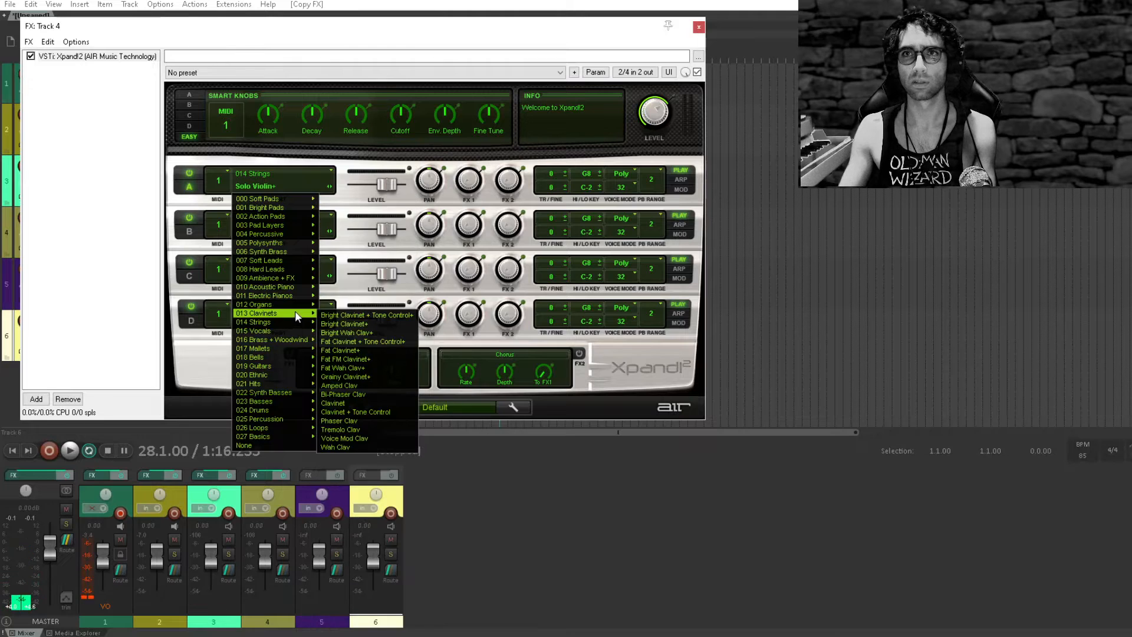
mouse_move(313, 345)
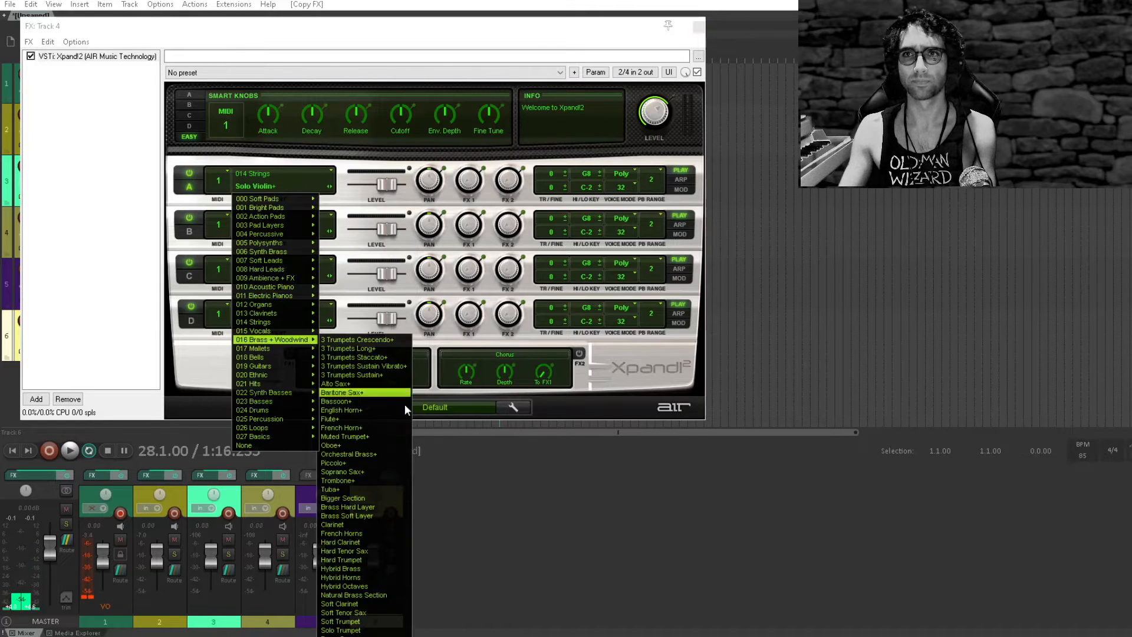
left_click(373, 441)
key("Escape")
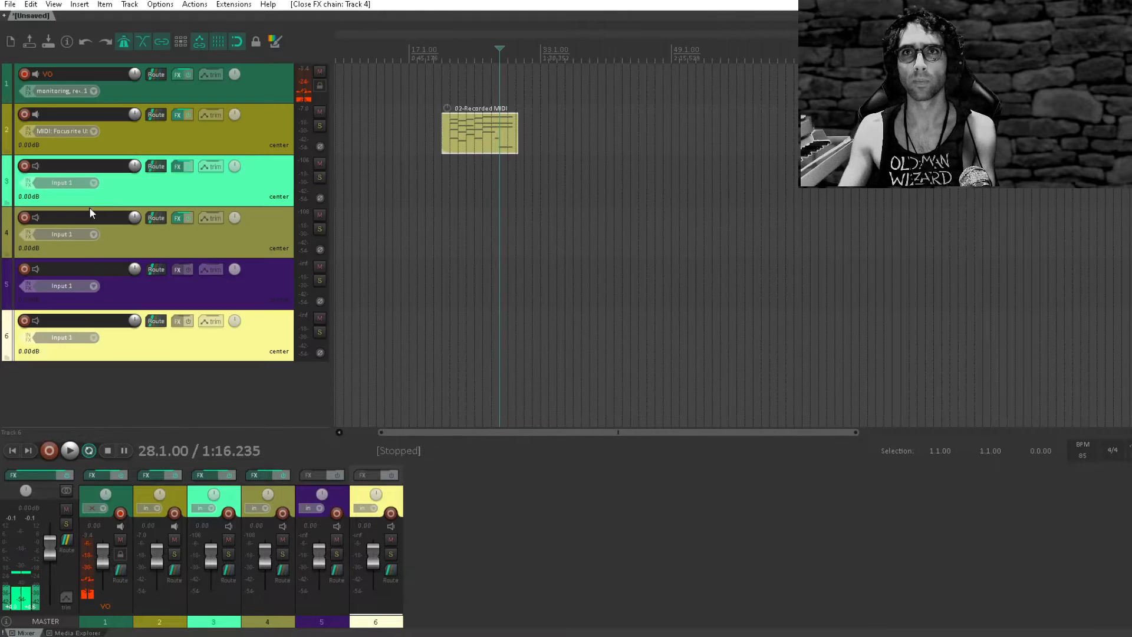
Step: Name track 3 "violin" and track 4 "oboe"
double_click(71, 166)
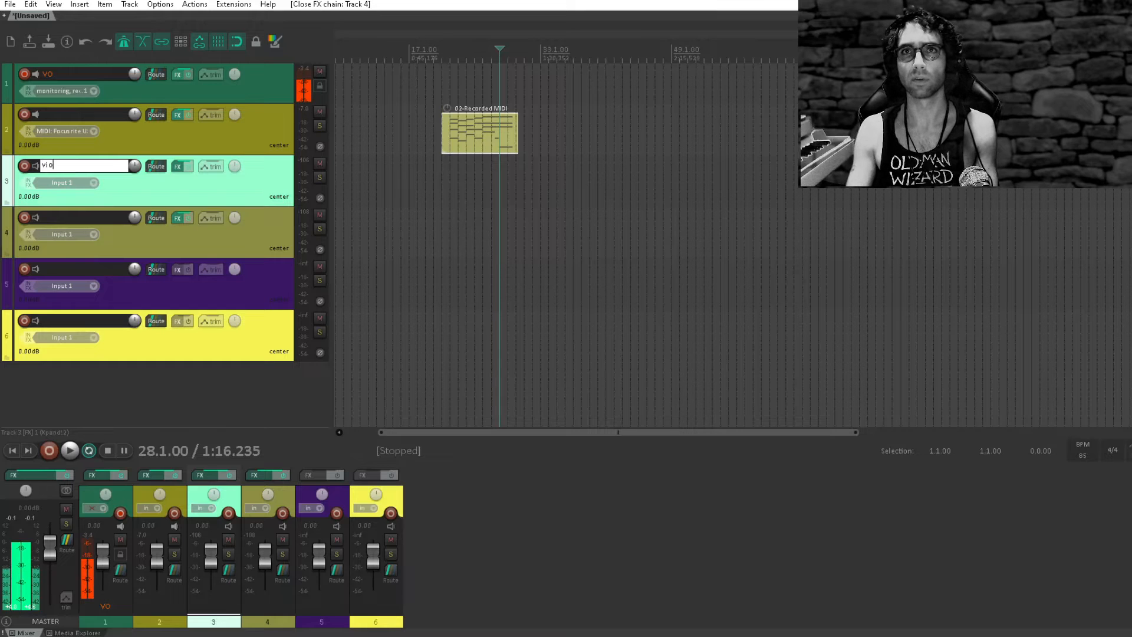
type("violin")
key("Tab")
type("oboe")
key("Tab")
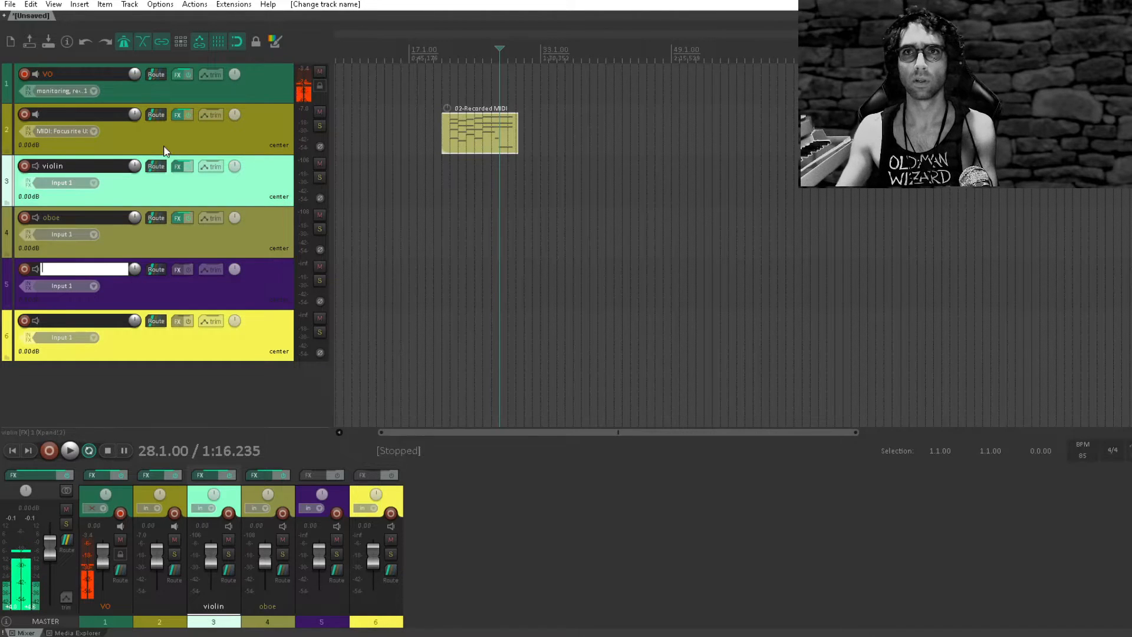
Step: Copy the oboe track's Xpand!2 to track 5 and choose Clarinet from 016 Brass + Woodwind for part A
left_click(179, 214)
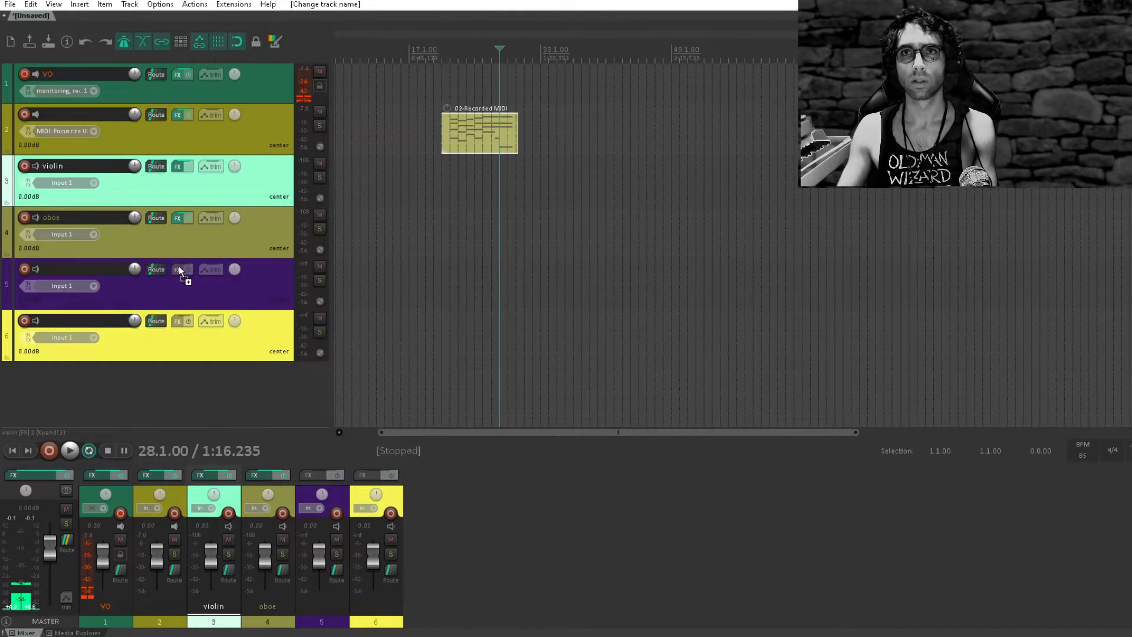
left_click_drag(179, 267, 179, 267)
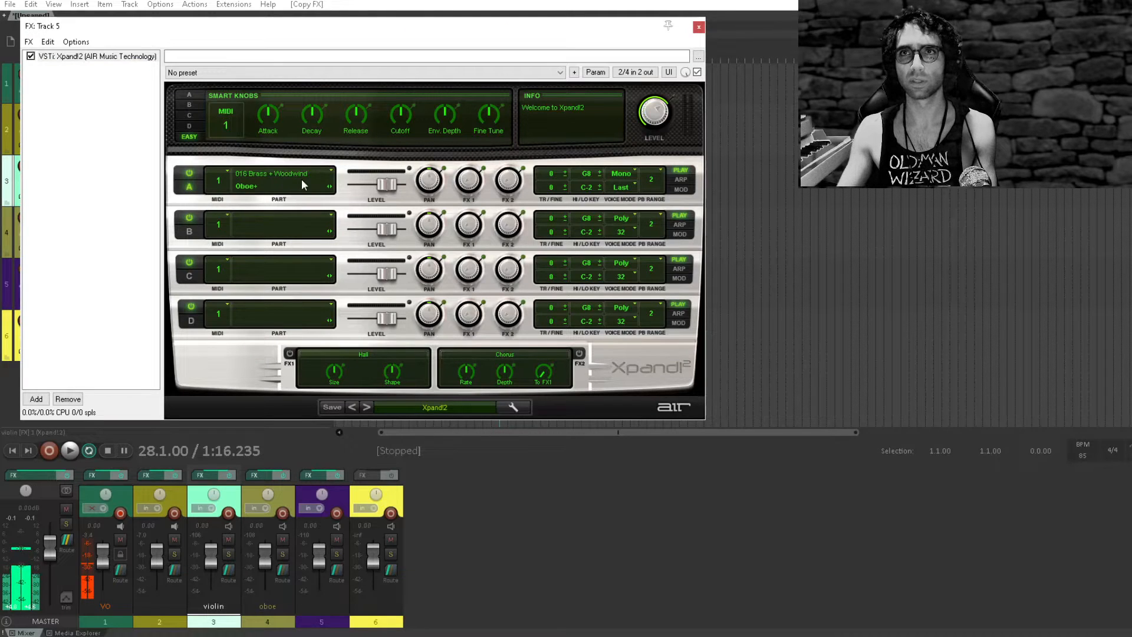
left_click(320, 174)
mouse_move(285, 341)
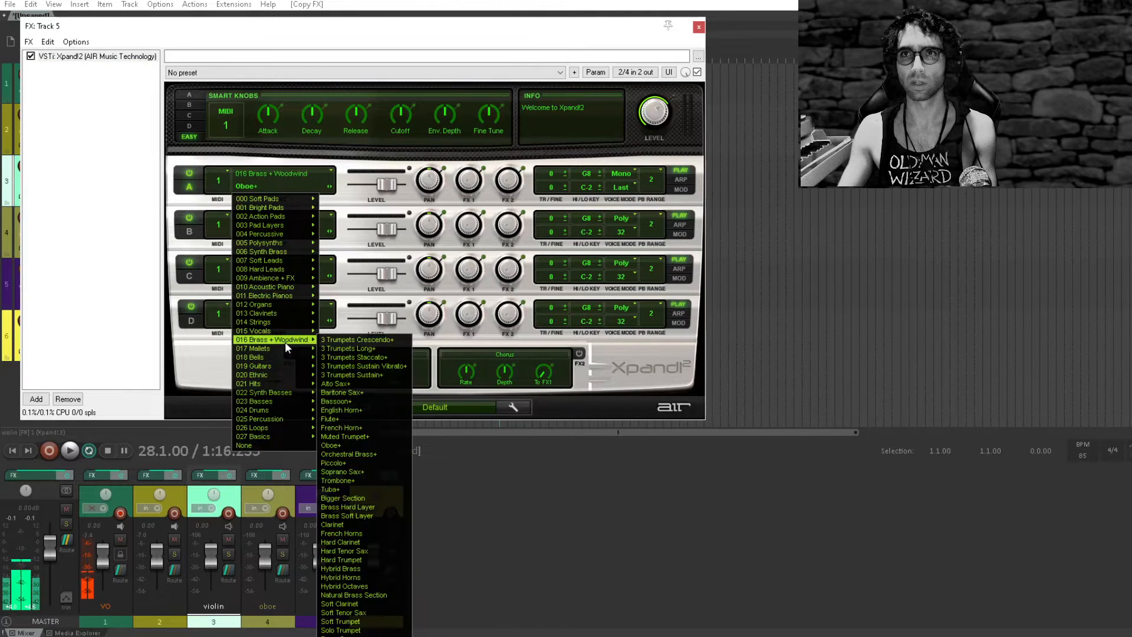
left_click(383, 525)
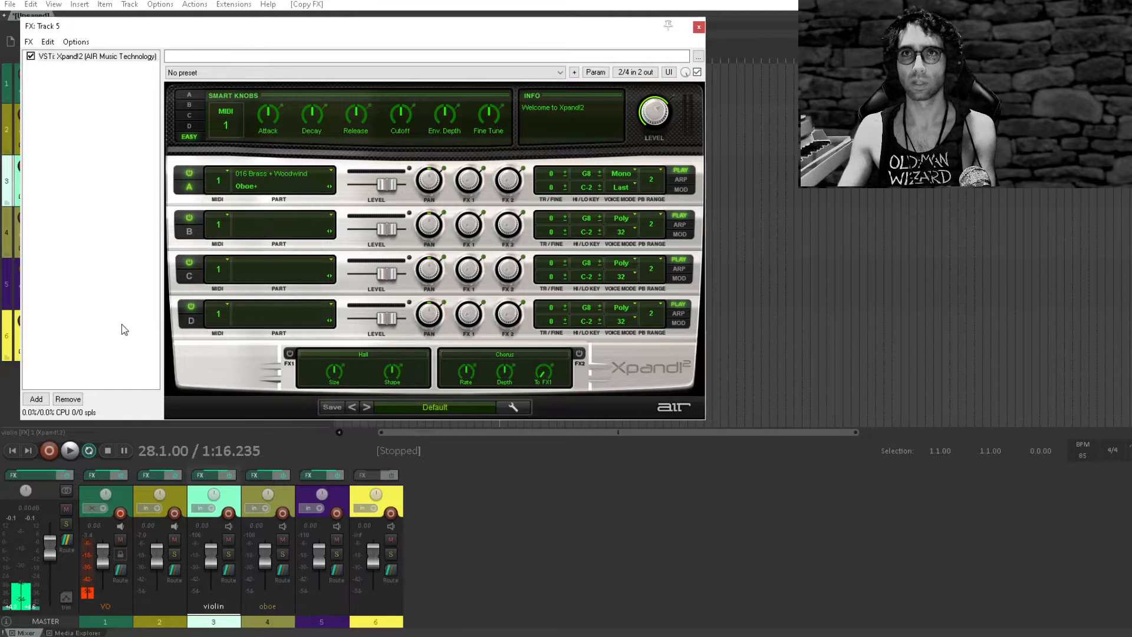
key("Escape")
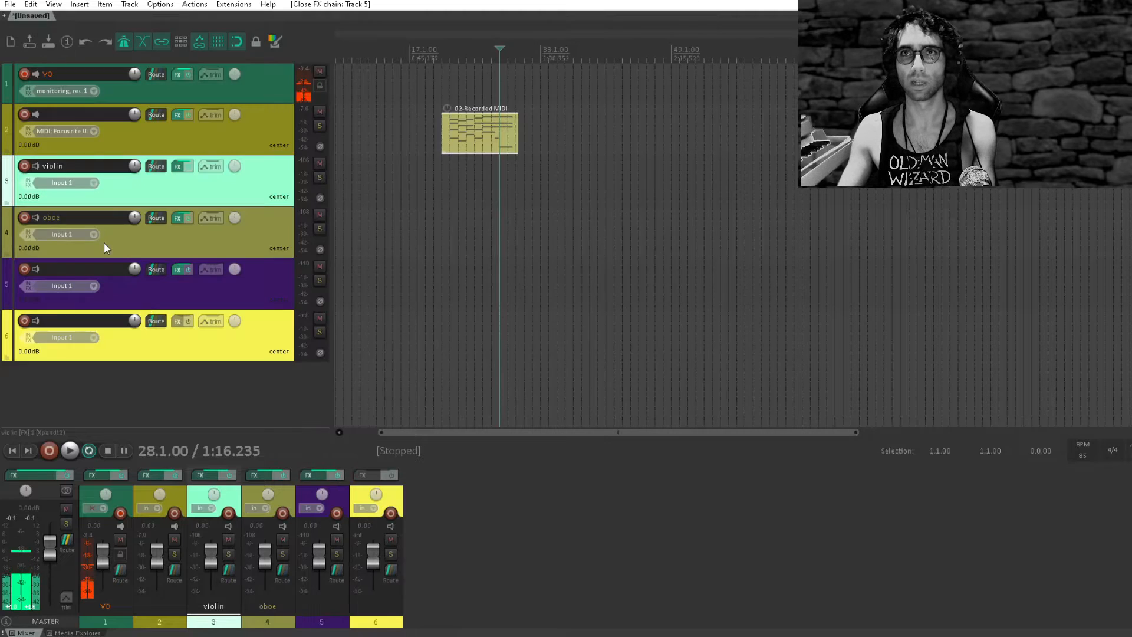
Step: Load Xpand!2 on track 6 and set part A to Hard Double Bass from 023 Basses
left_click(177, 321)
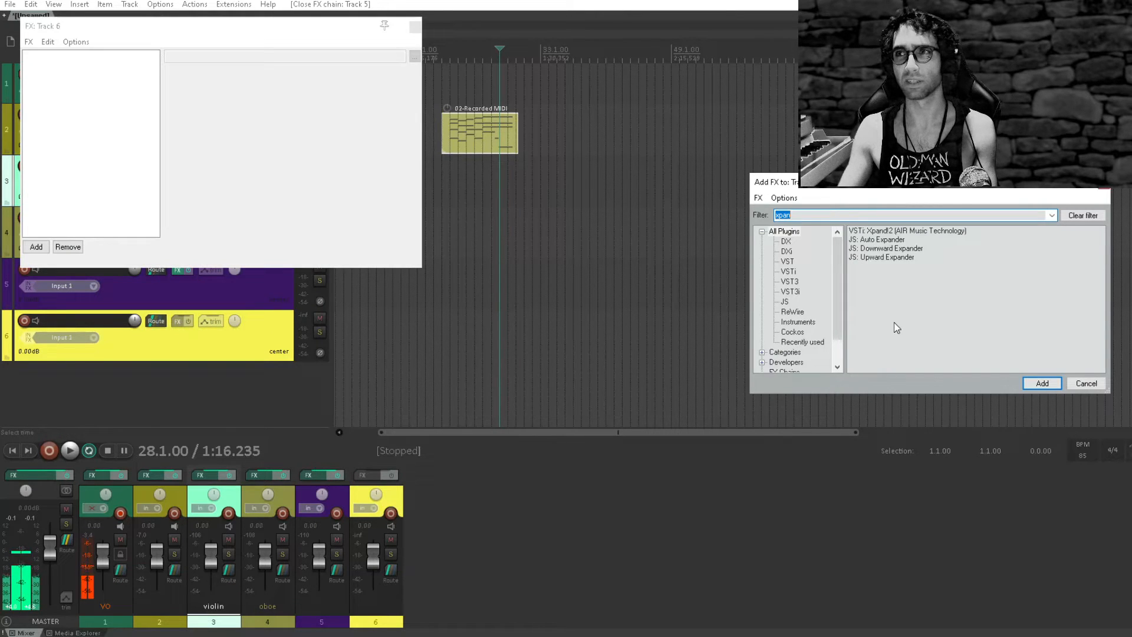
double_click(891, 231)
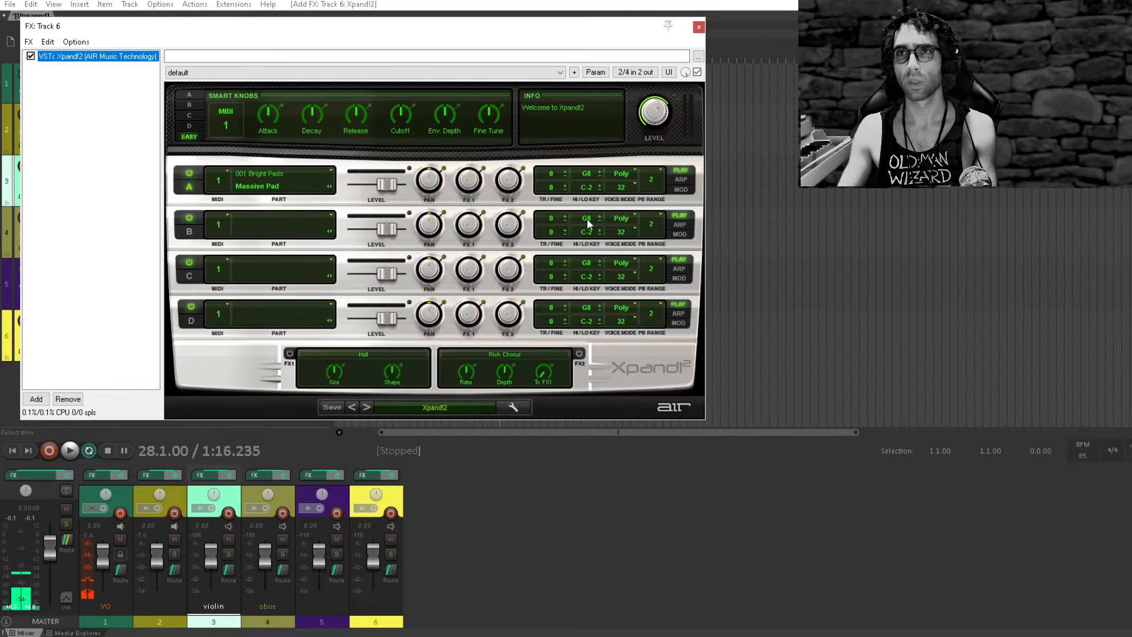
left_click(276, 75)
left_click(276, 77)
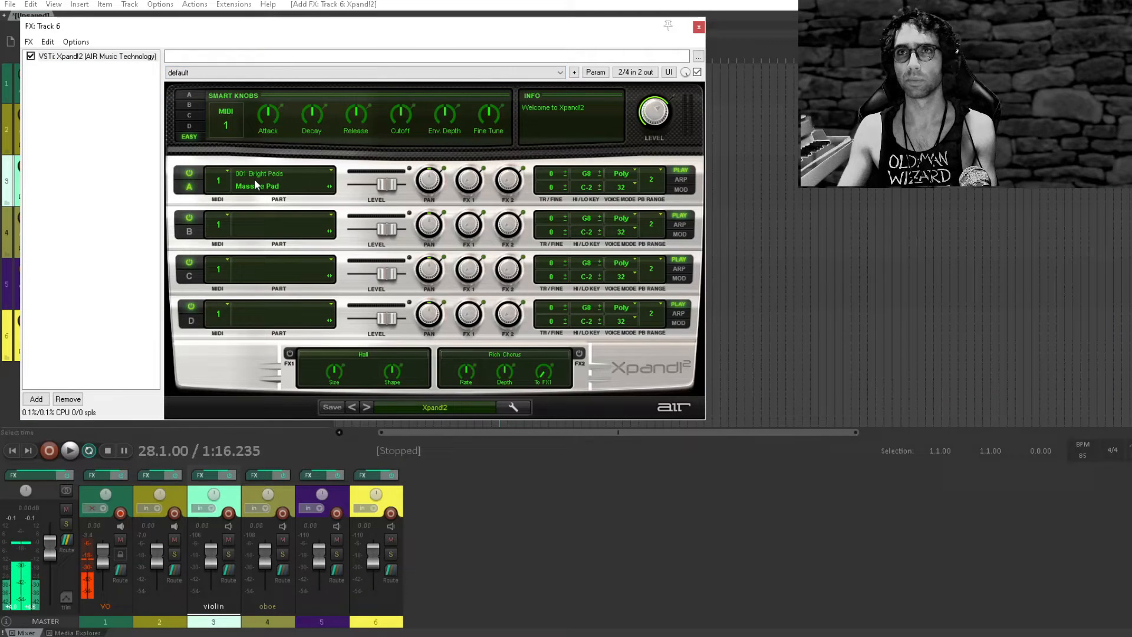
left_click(304, 183)
mouse_move(291, 403)
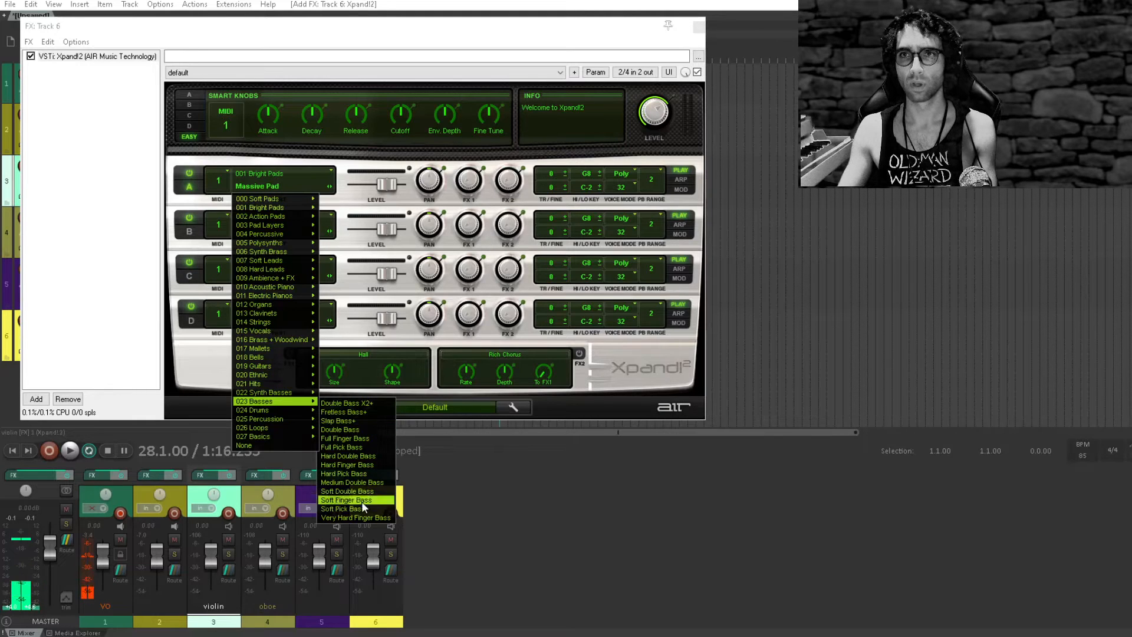
left_click(363, 465)
key("Escape")
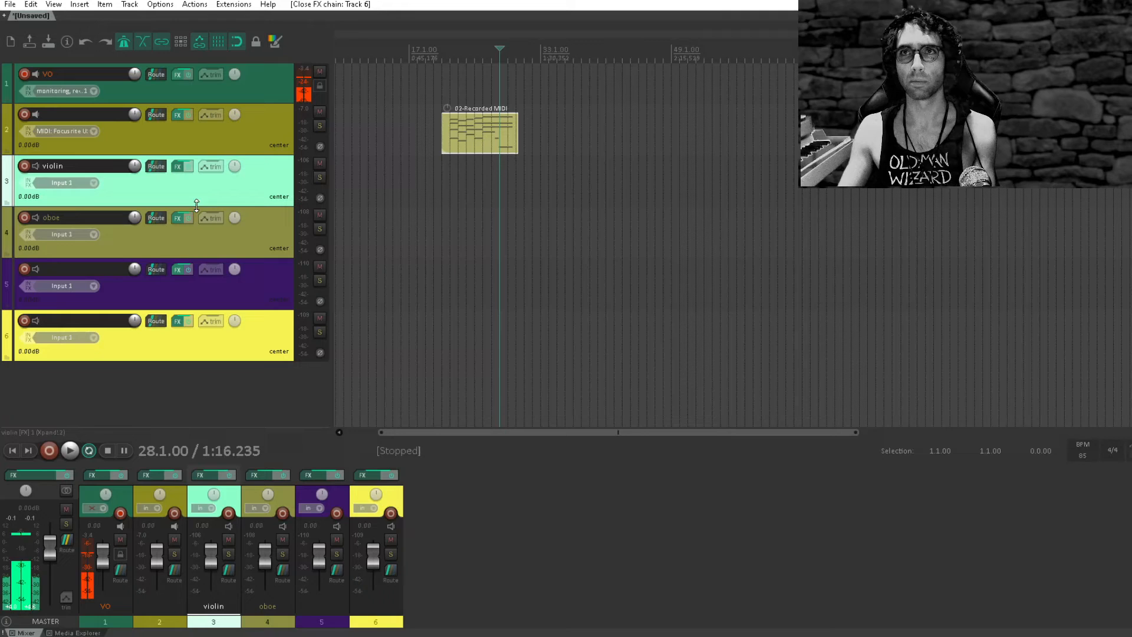
Step: Change part A of track 2's Xpand!2 to French Horns from 016 Brass + Woodwind
left_click(475, 145)
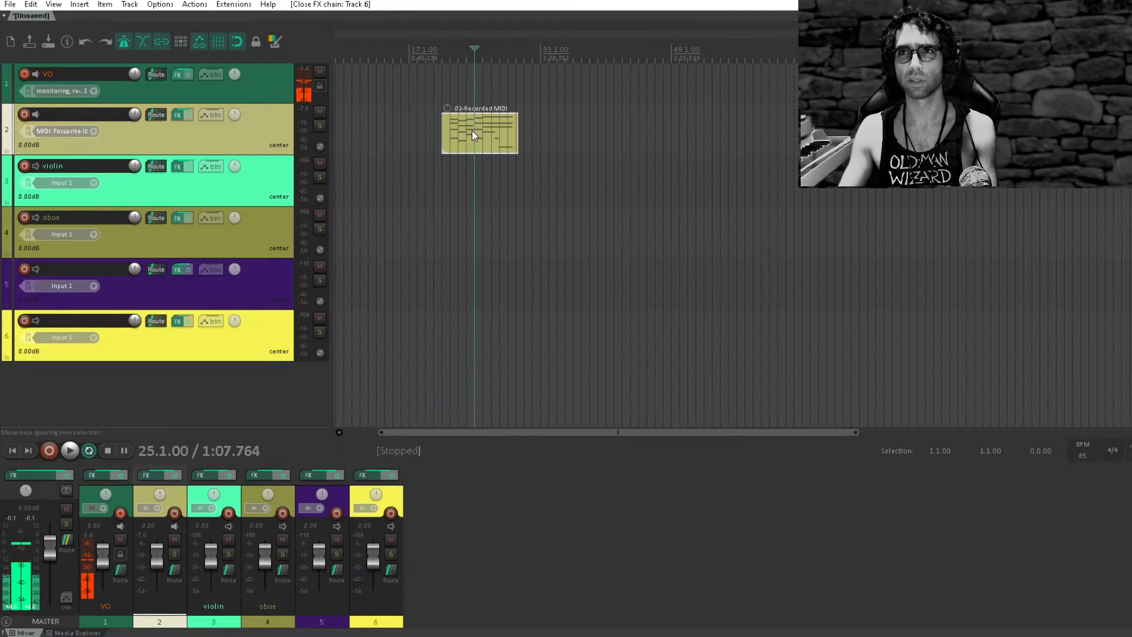
left_click(177, 115)
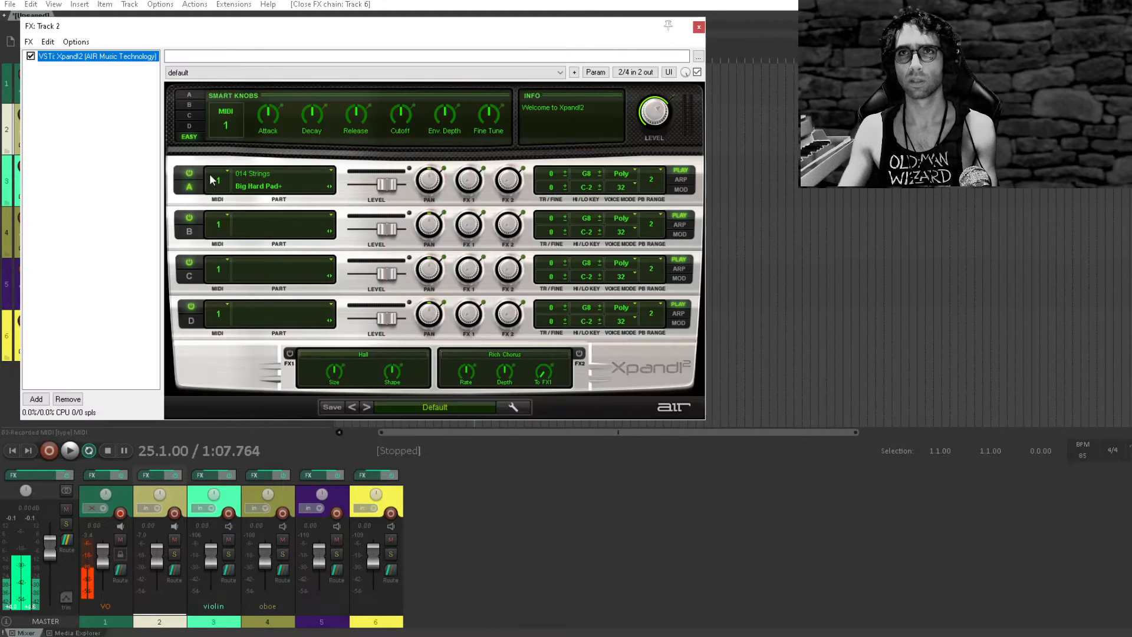
left_click(269, 187)
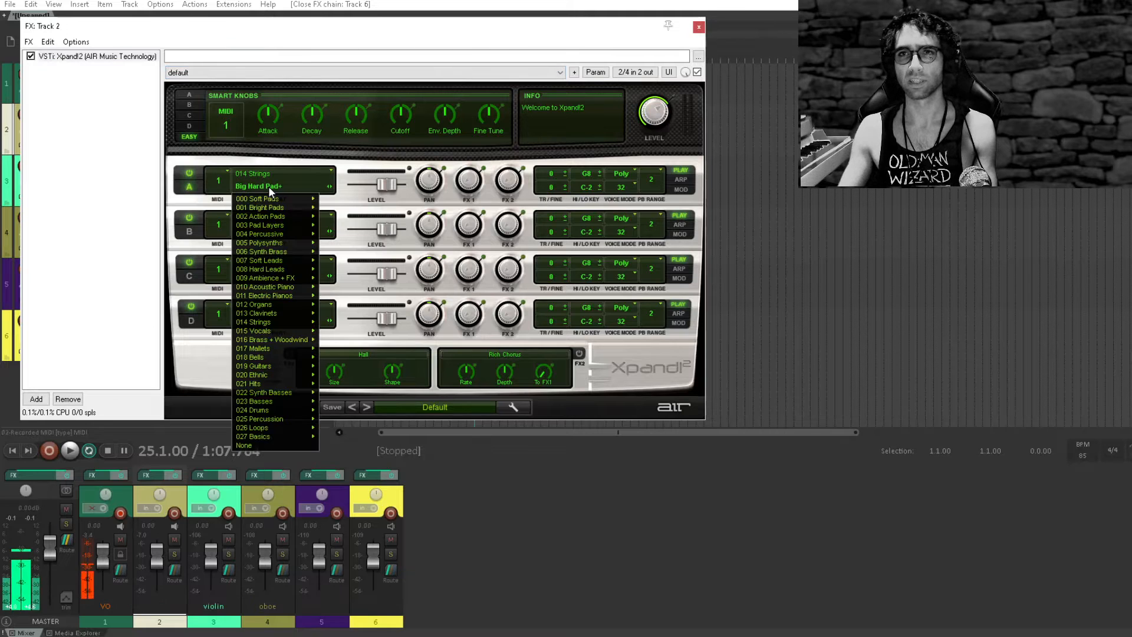
mouse_move(290, 351)
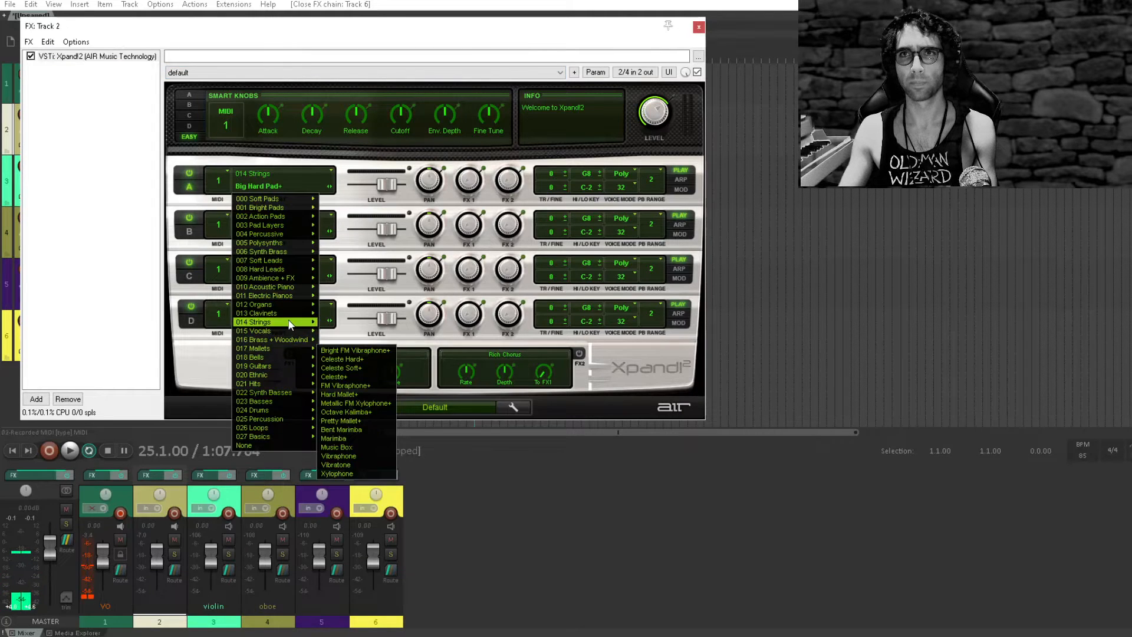
mouse_move(289, 325)
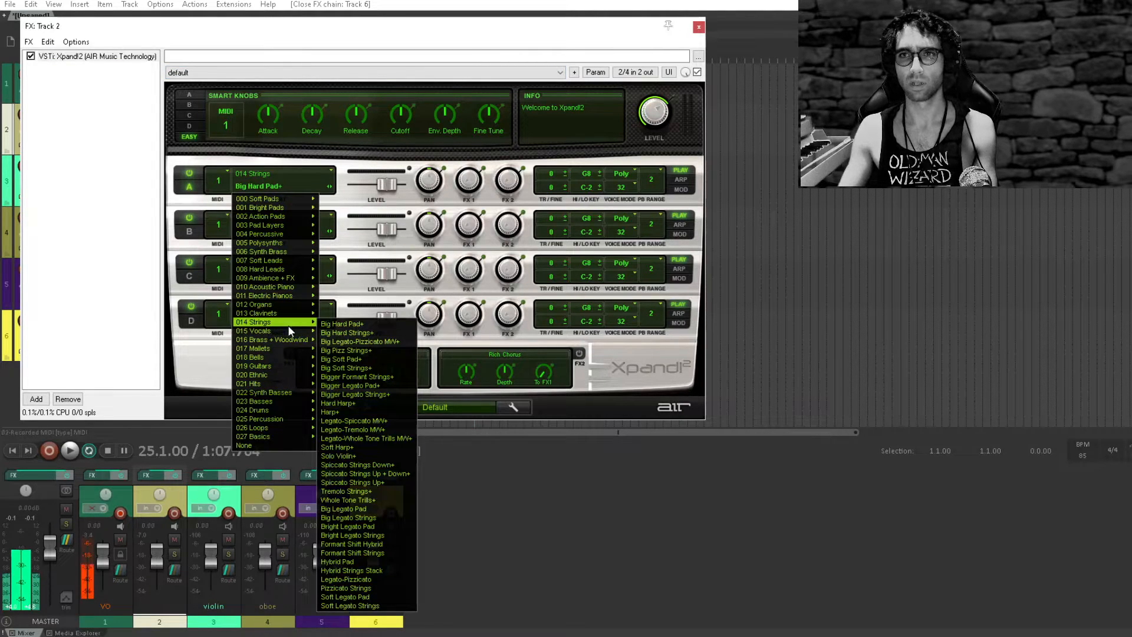
mouse_move(281, 411)
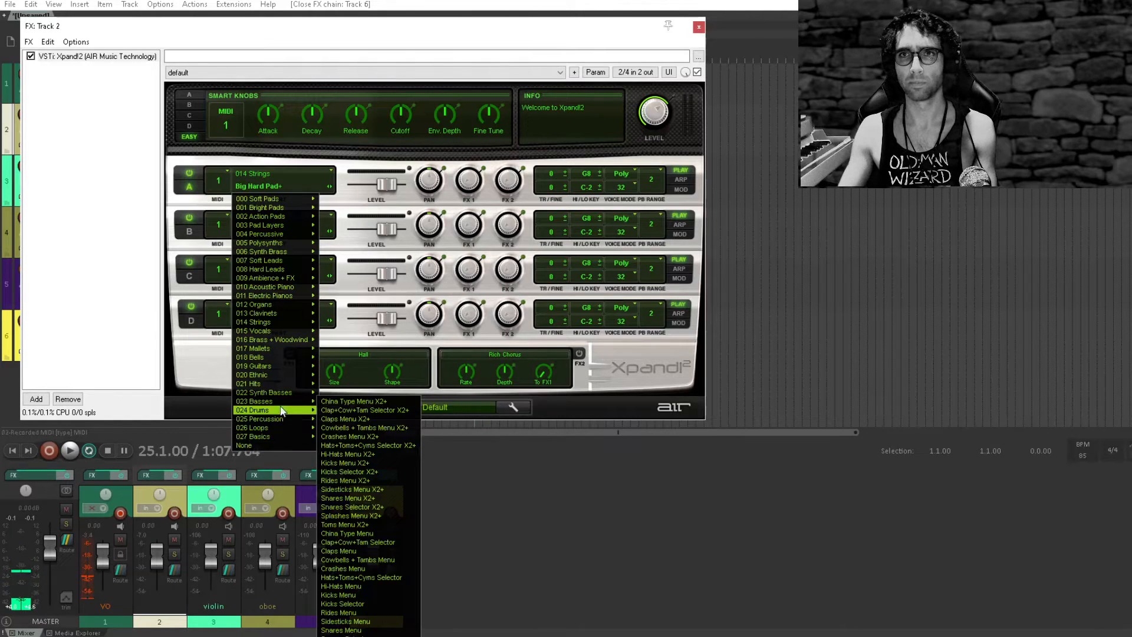
mouse_move(283, 281)
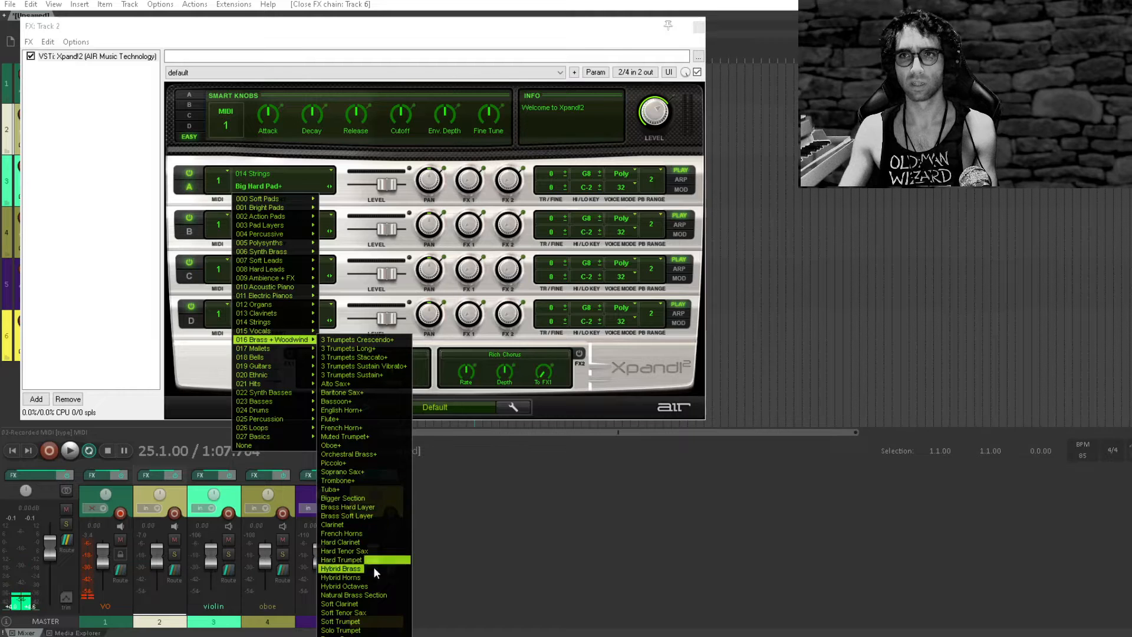
left_click(374, 535)
left_click(138, 216)
key("Escape")
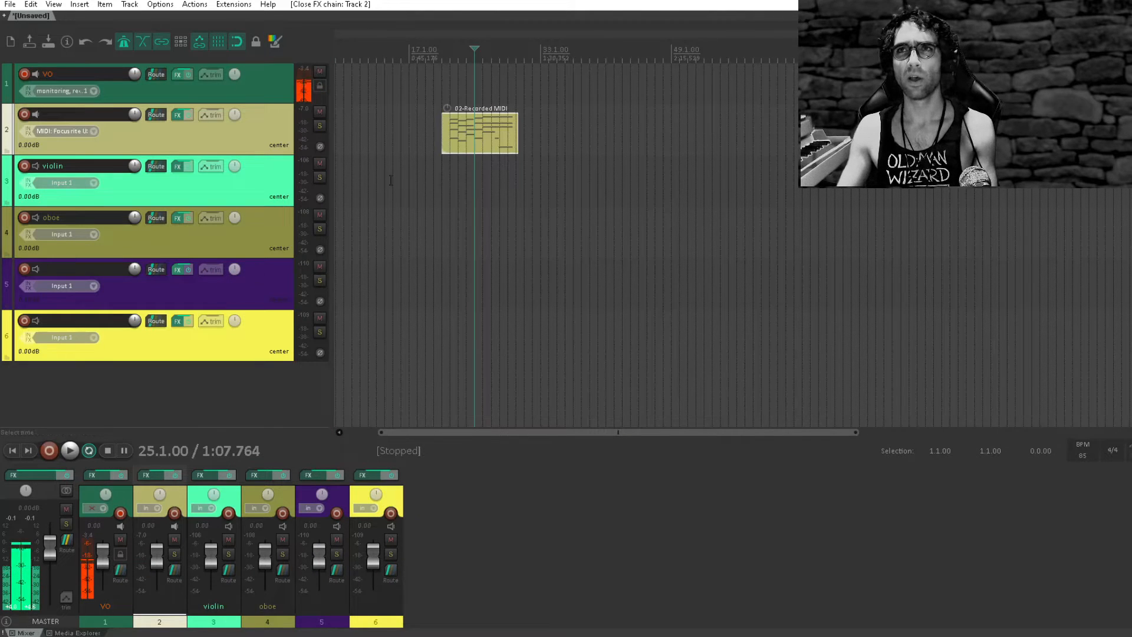
Step: Copy the recorded MIDI item from track 2 onto tracks 3 to 6 at the same time position
left_click(461, 150)
left_click_drag(466, 133, 473, 318)
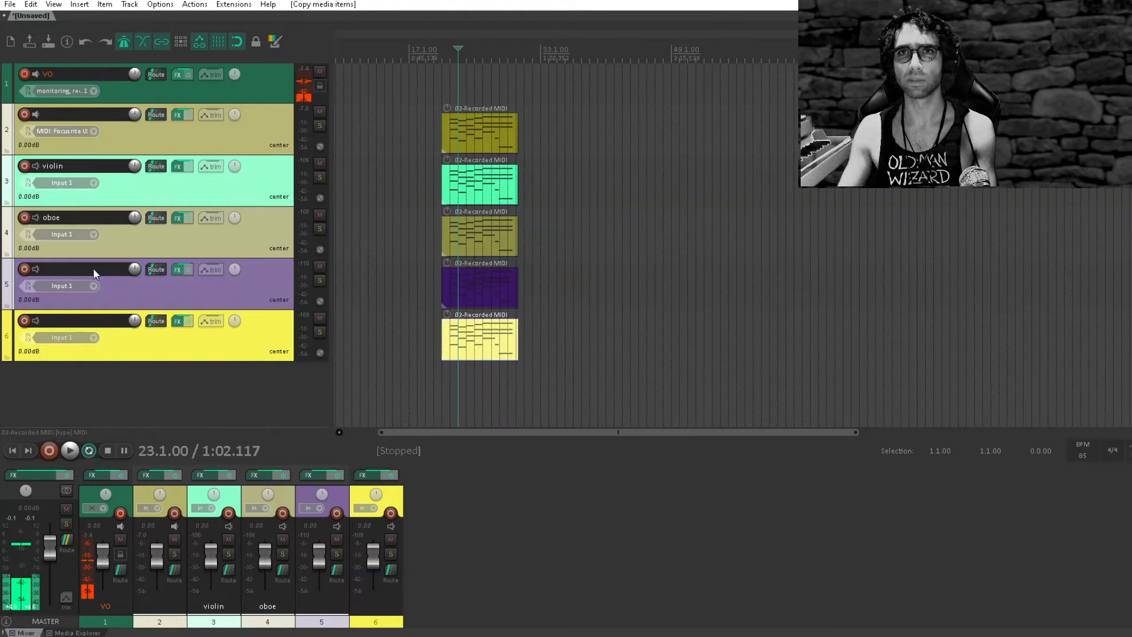
Step: Name track 2 French Horn, track 6 Bass and track 5 Clarinet, checking the loaded Xpand!2 patches of tracks 5 and 6
double_click(91, 114)
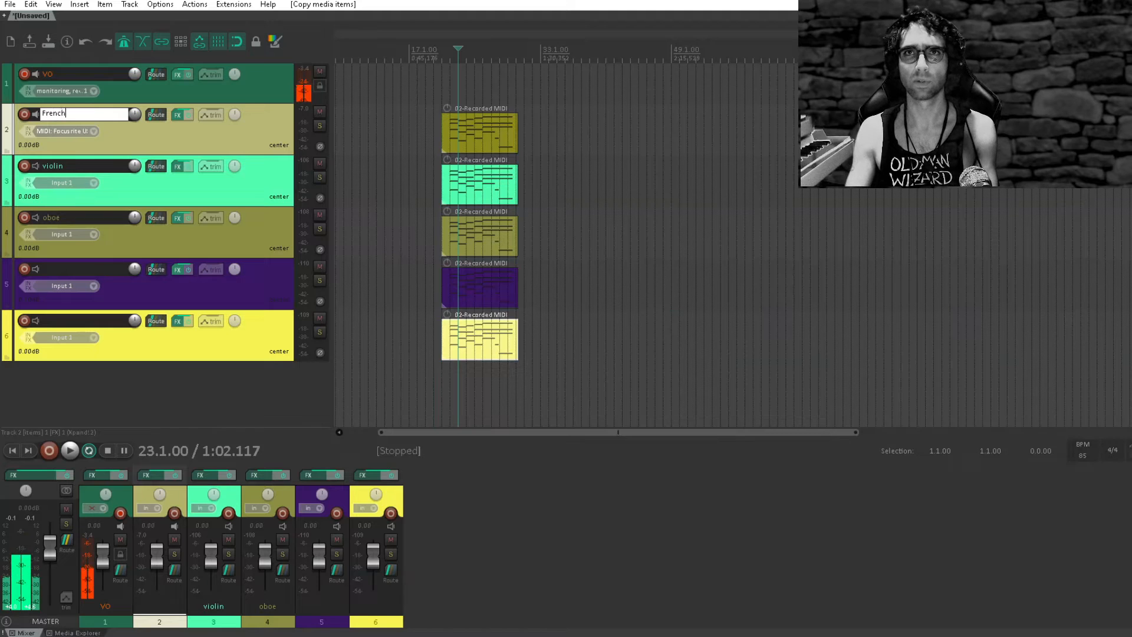
left_click(178, 321)
left_click(71, 188)
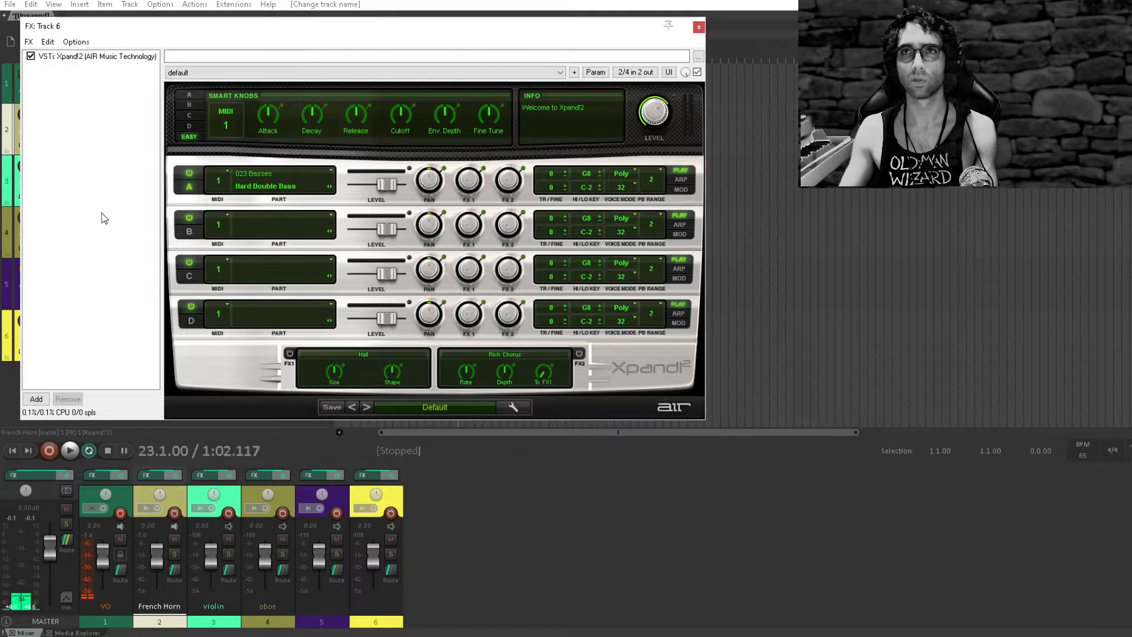
key("Escape")
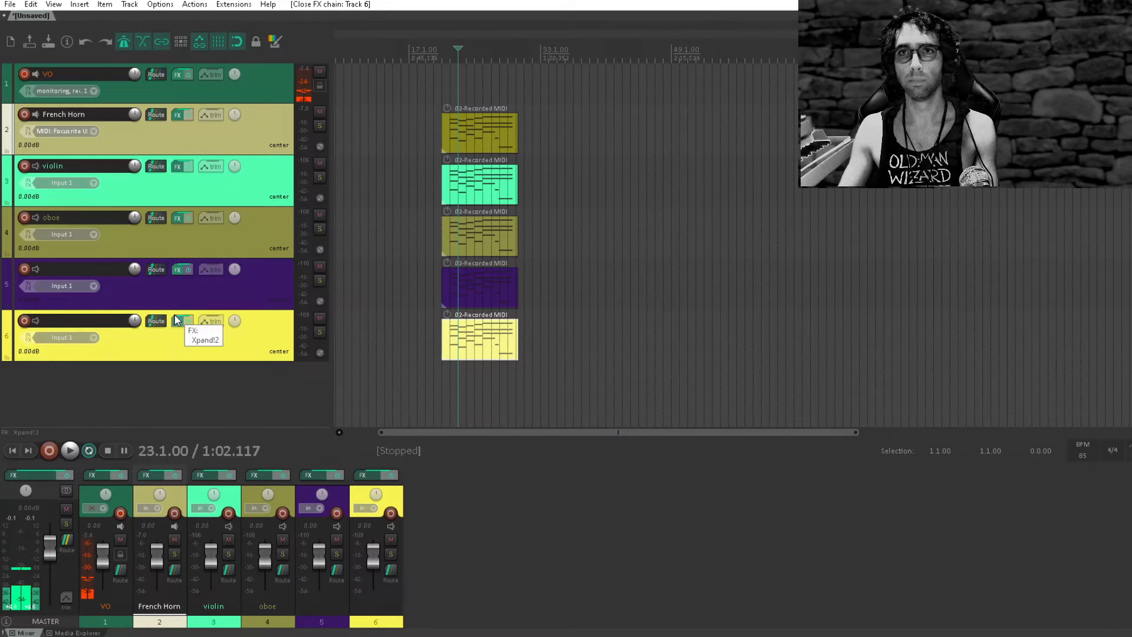
double_click(106, 320)
type("Bass")
key("Return")
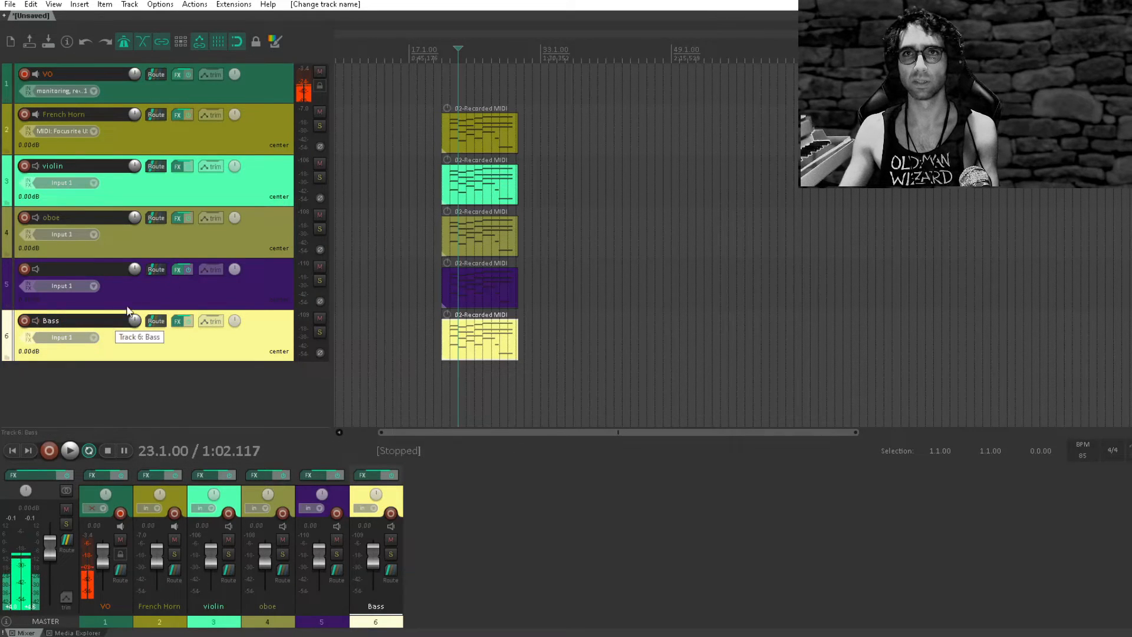
left_click(175, 271)
key("Escape")
left_click(99, 271)
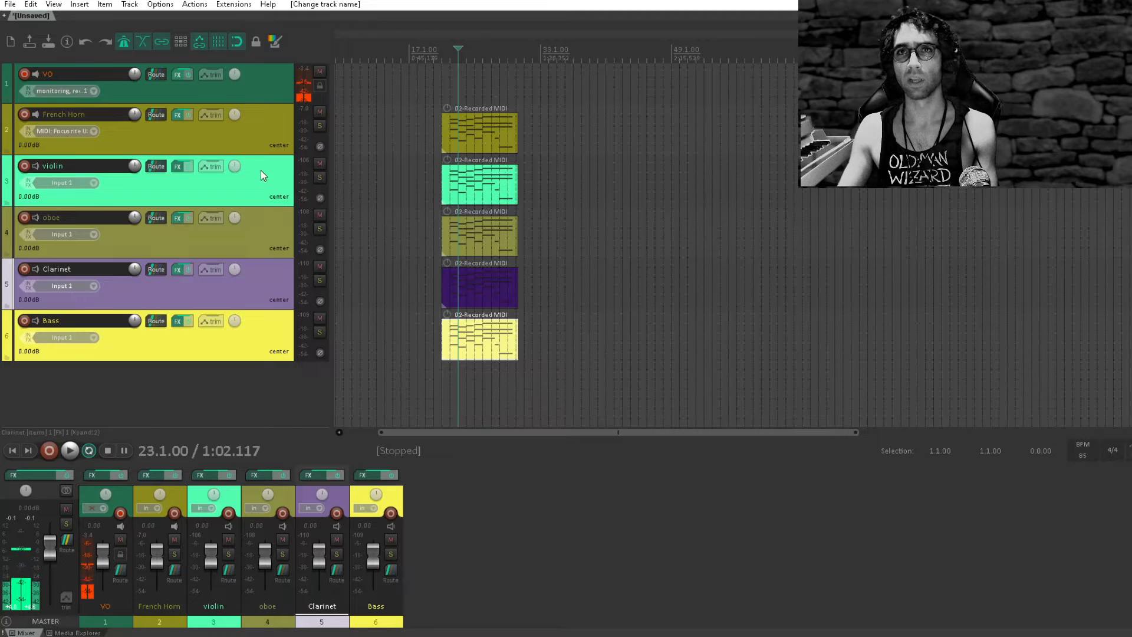
Step: Delete the upper voices from the Bass track's MIDI item, keeping only the lowest note of each chord
double_click(500, 338)
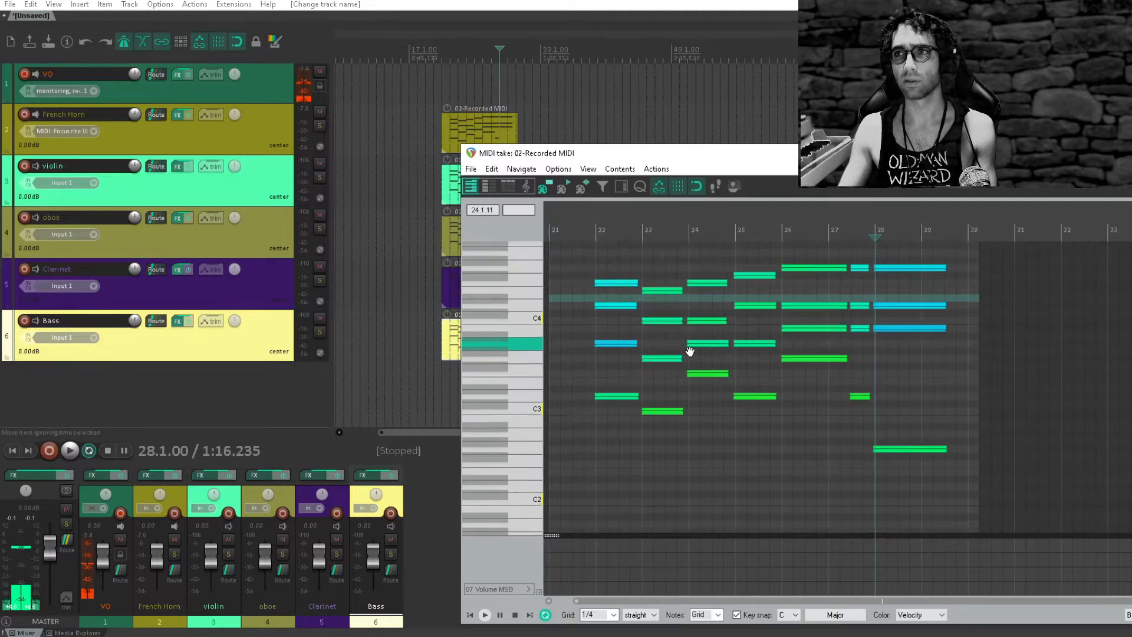
left_click_drag(591, 288, 759, 386)
key("Delete")
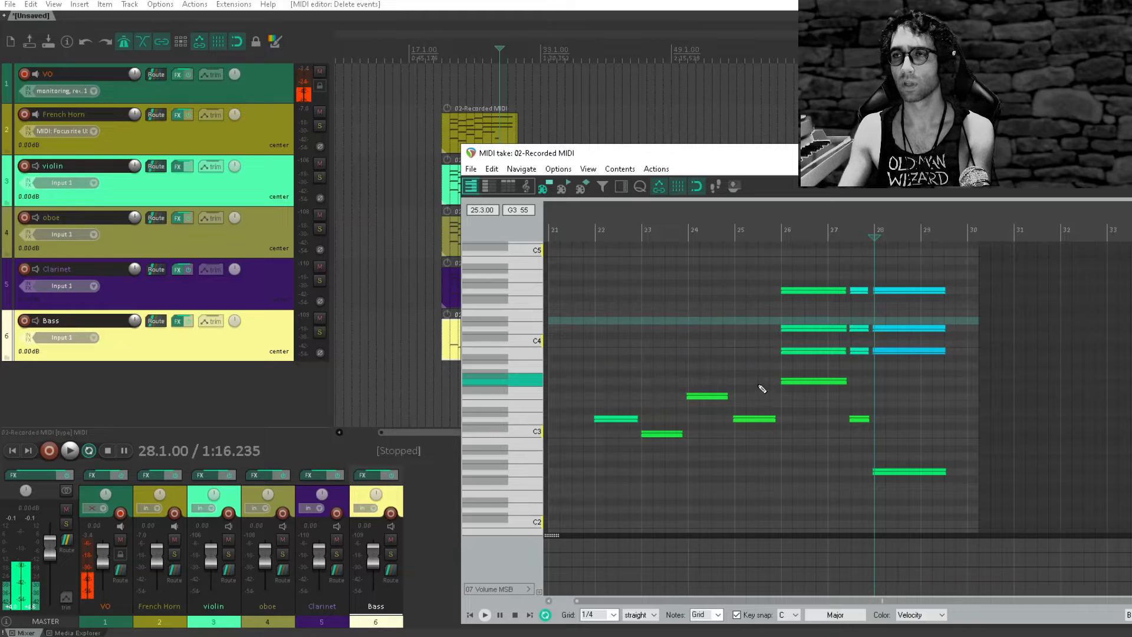
left_click_drag(761, 263, 968, 373)
key("Delete")
key("Escape")
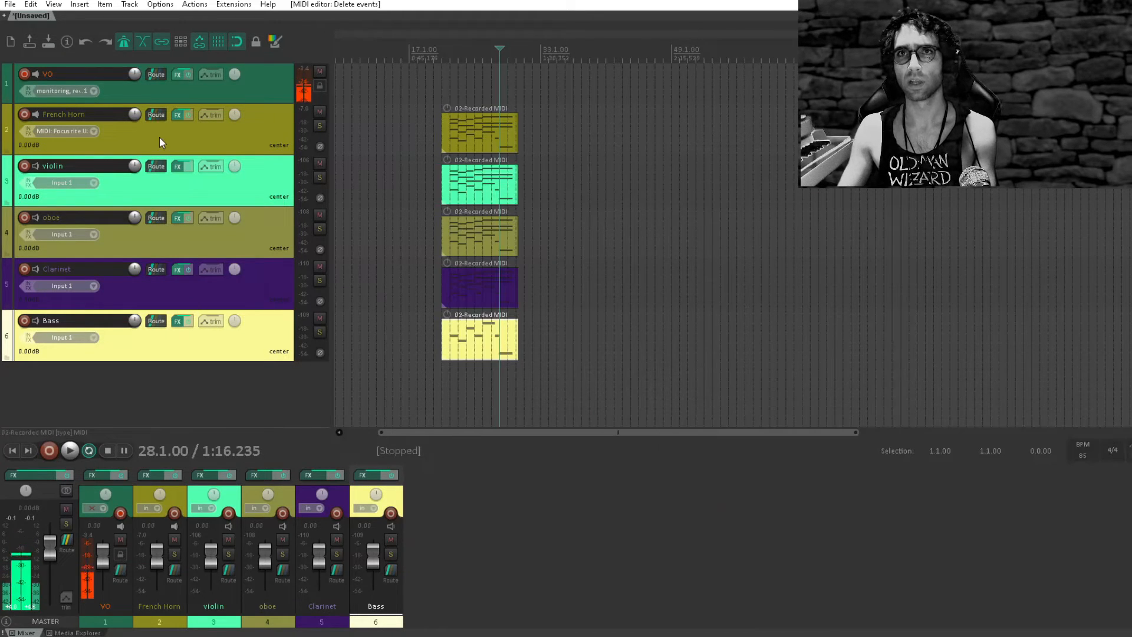
Step: Move the French Horn track directly above Bass and delete the bass-line notes from its MIDI item
left_click_drag(160, 142, 163, 312)
left_click(490, 285)
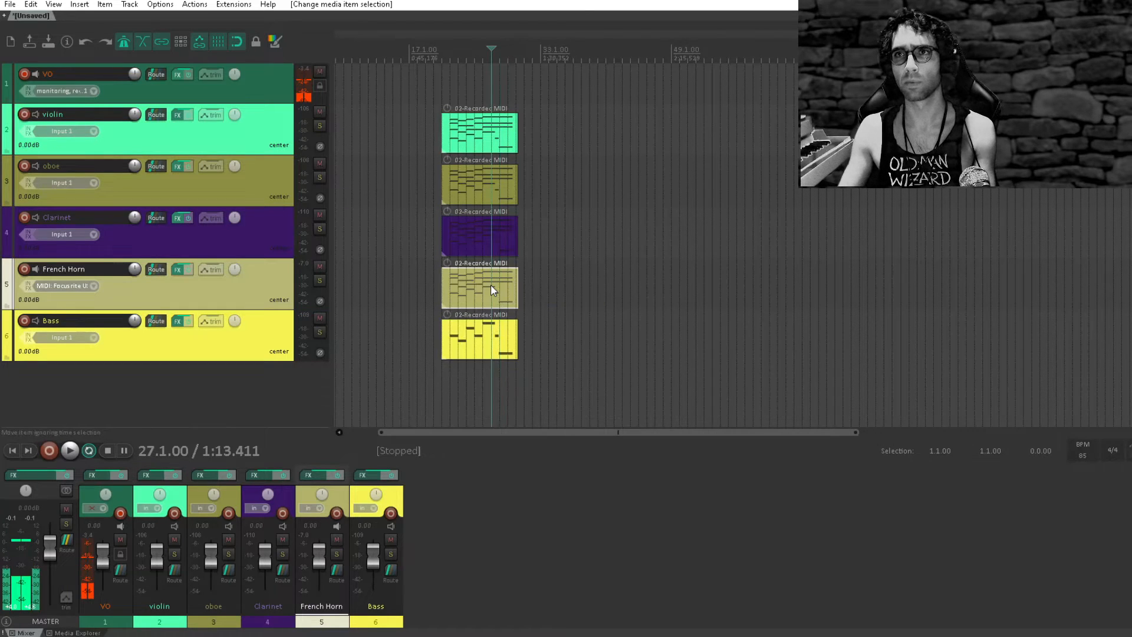
double_click(490, 285)
left_click_drag(594, 438, 866, 419)
key("Delete")
left_click(850, 412)
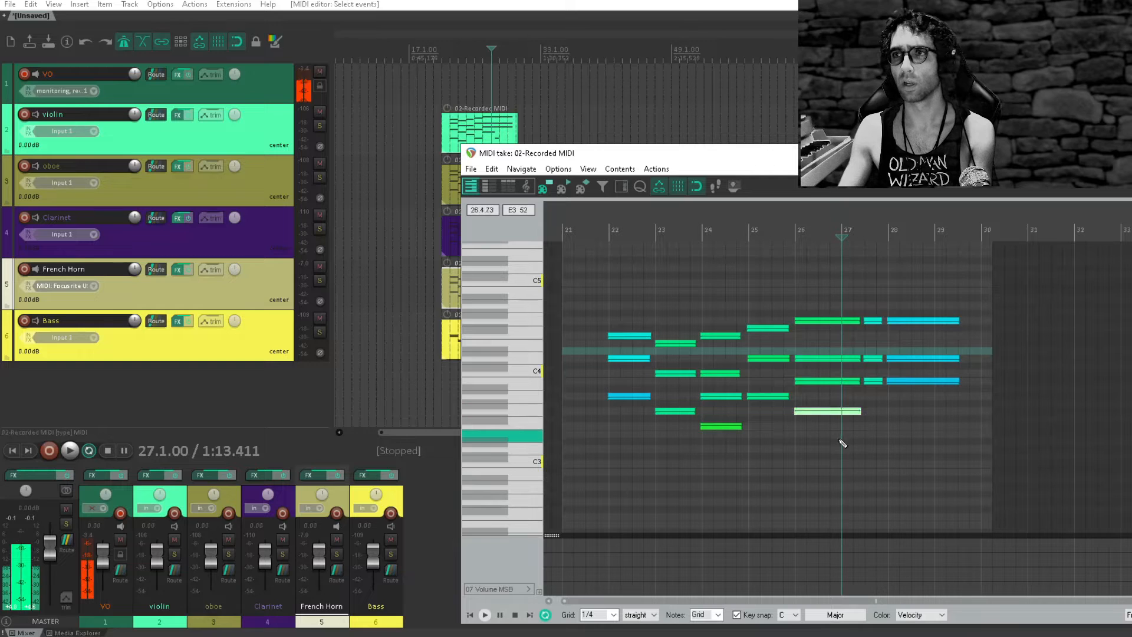
key("Delete")
Step: Delete the higher voices above the lowest remaining line in the French Horn MIDI item
left_click_drag(607, 289, 790, 378)
key("Delete")
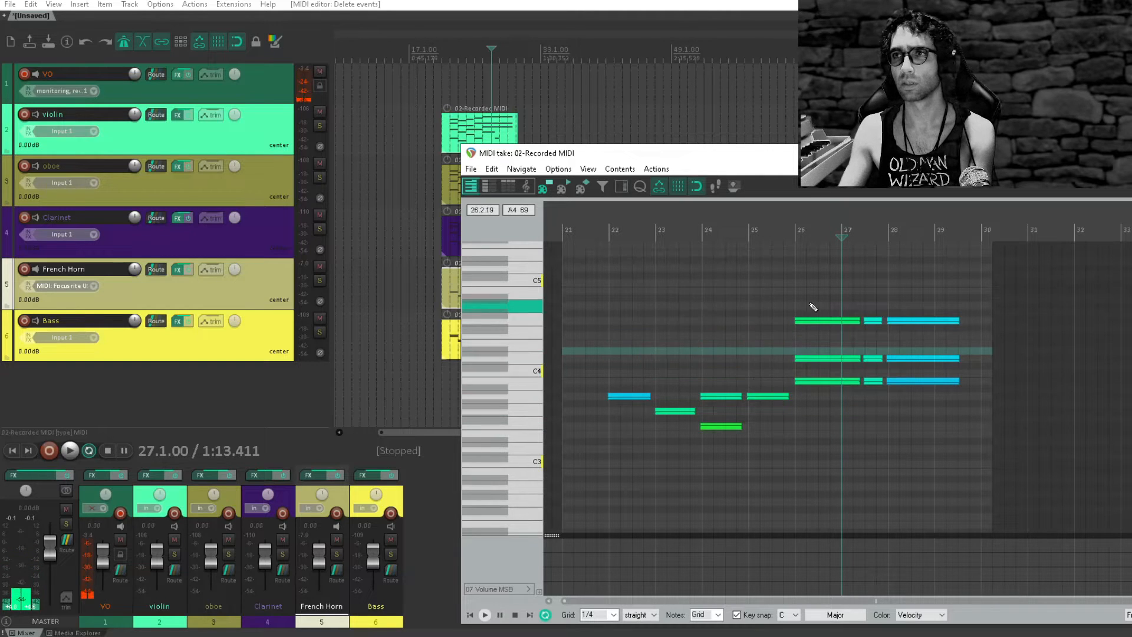
left_click_drag(813, 306, 993, 366)
key("Delete")
key("Escape")
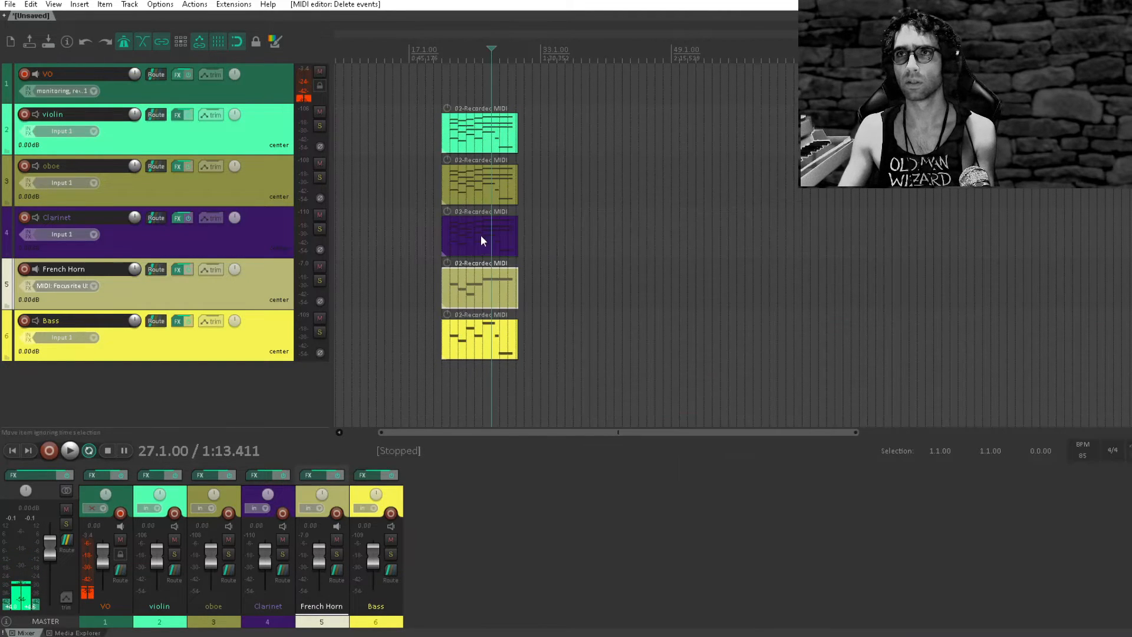
Step: Delete the lower voices and the top melody from the Clarinet MIDI item, keeping only the second-highest line
double_click(481, 240)
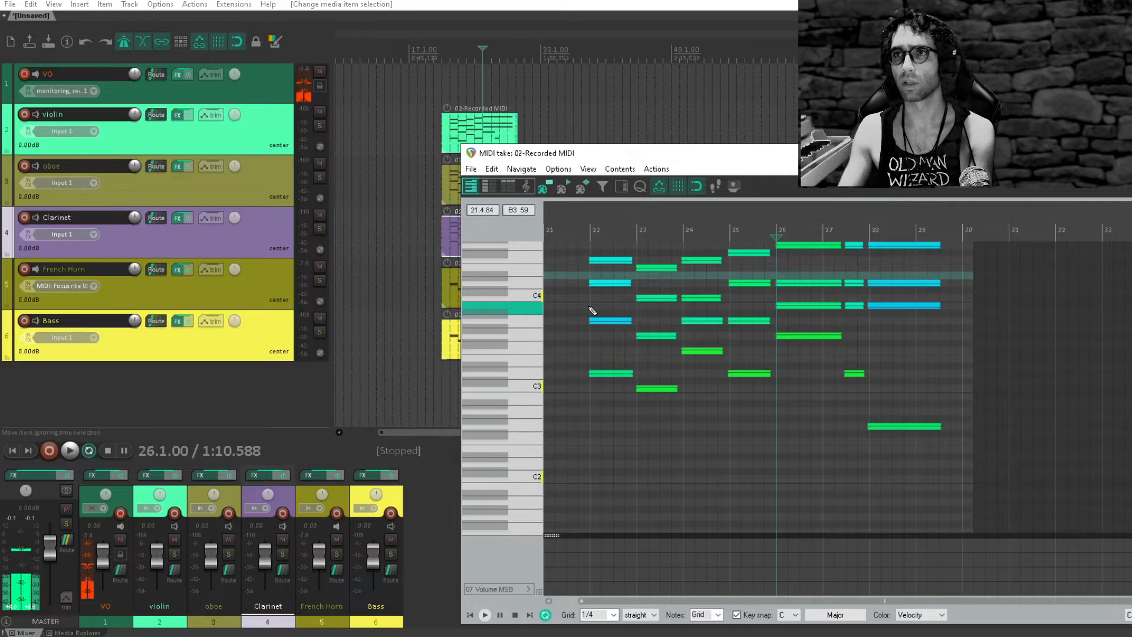
left_click_drag(594, 314, 999, 491)
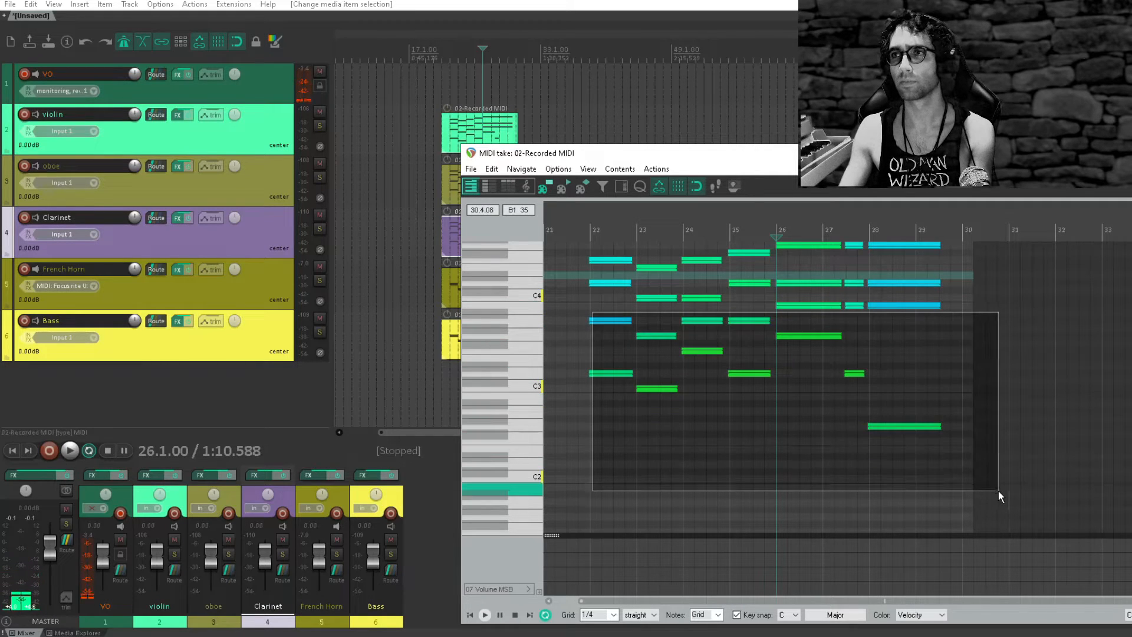
key("Delete")
left_click_drag(767, 295, 922, 340)
key("Delete")
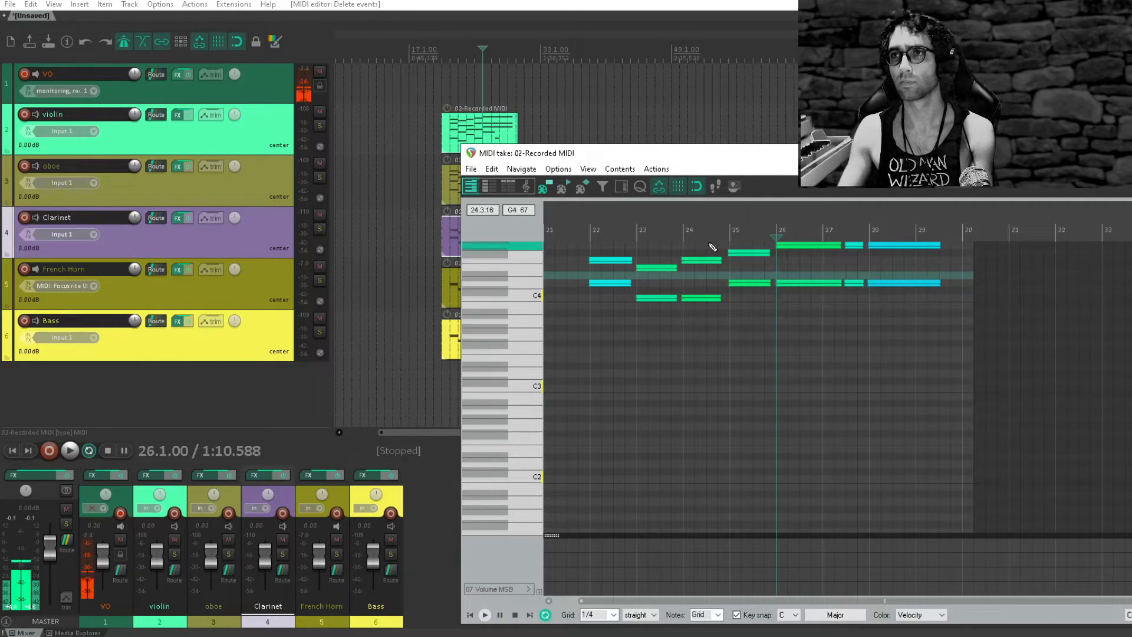
left_click_drag(675, 345, 678, 405)
left_click_drag(592, 267, 910, 324)
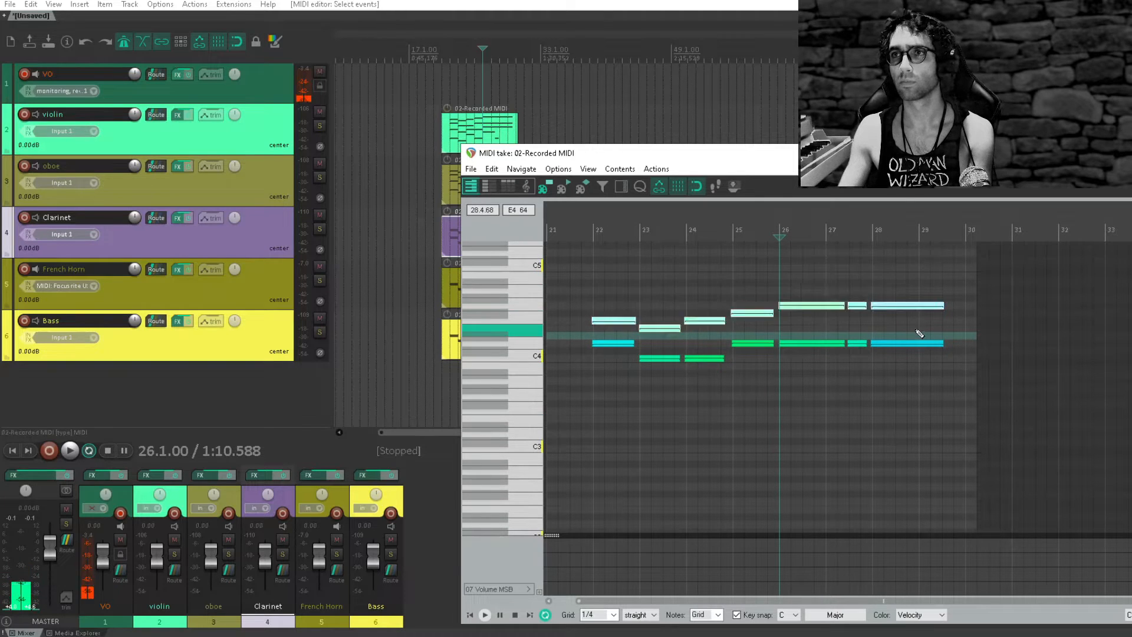
key("Delete")
key("Escape")
Step: Delete all notes below the top melody line in the oboe track's MIDI item
double_click(476, 188)
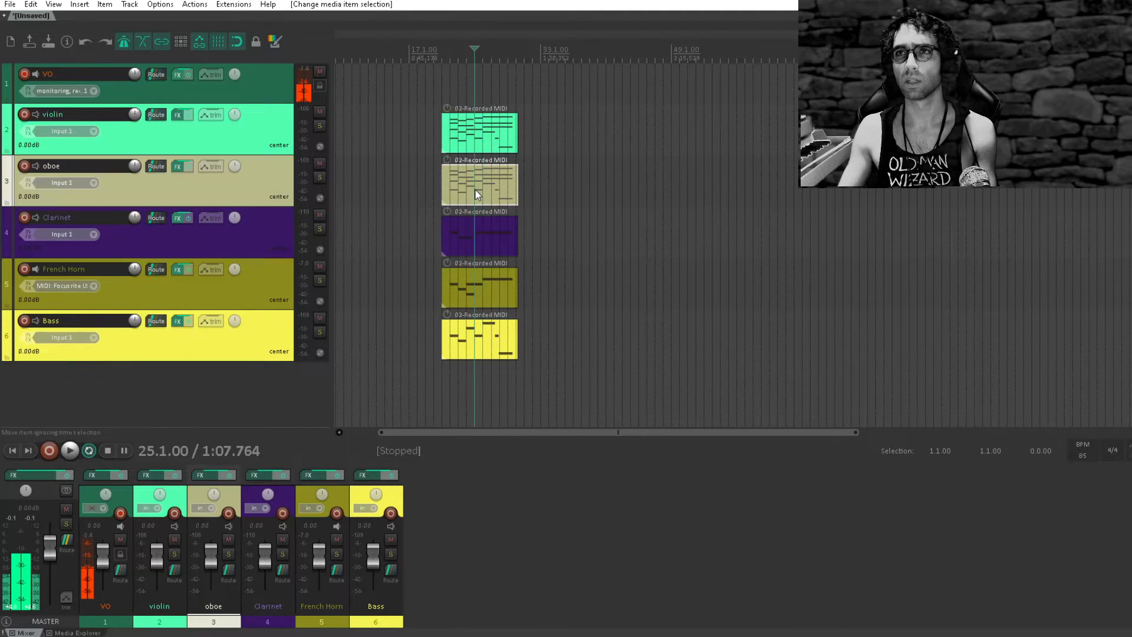
left_click_drag(611, 283, 949, 530)
key("Delete")
left_click_drag(721, 305, 889, 508)
key("Escape")
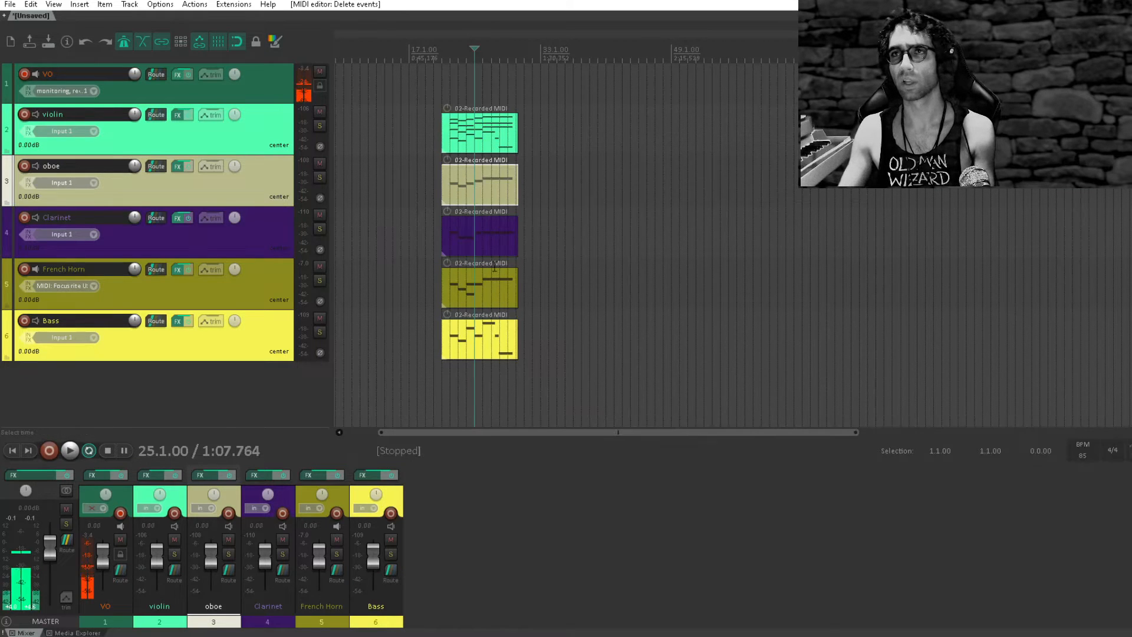
Step: Delete every voice except the highest melody from the violin track's MIDI item
double_click(499, 151)
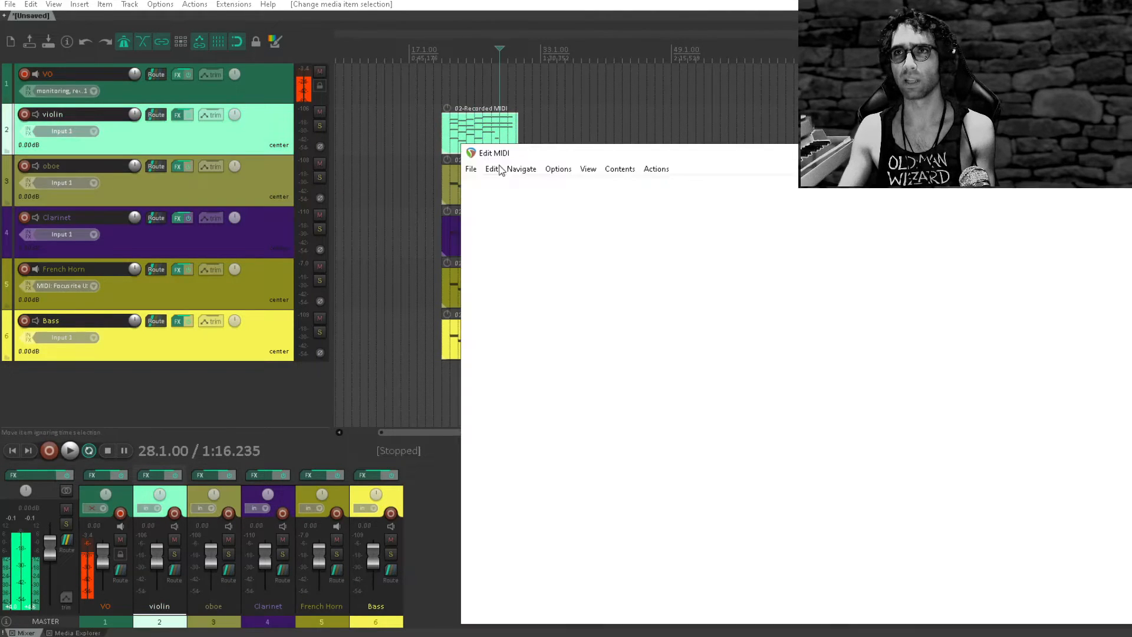
left_click_drag(586, 278, 968, 454)
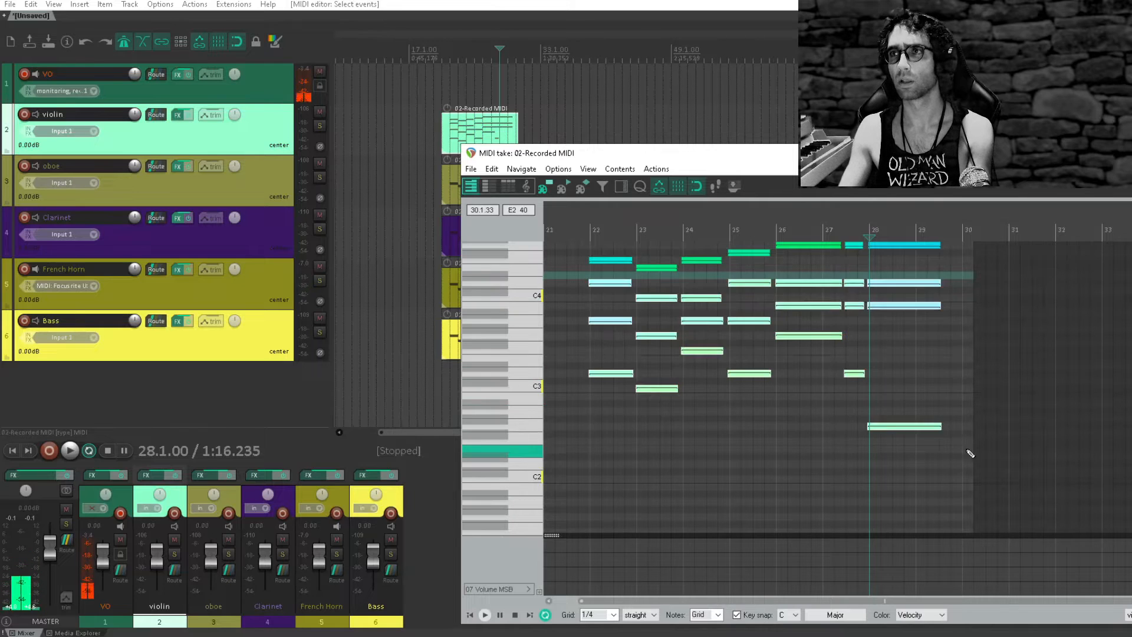
key("Delete")
key("Escape")
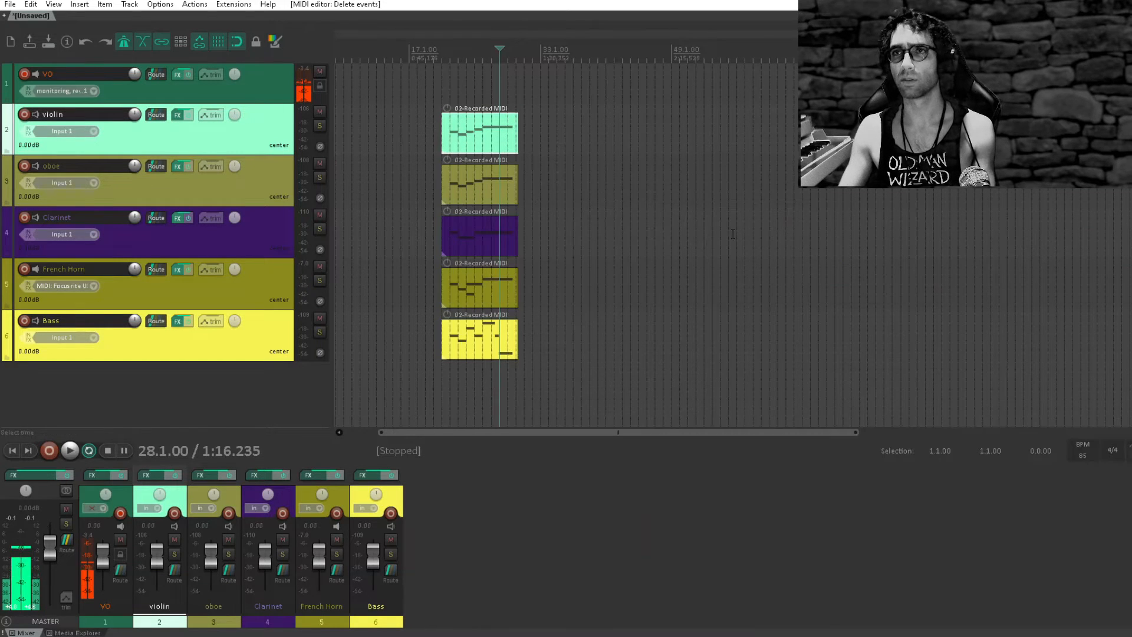
Step: Play back the start of the five-part arrangement from bar 22
left_click_drag(580, 185, 611, 181)
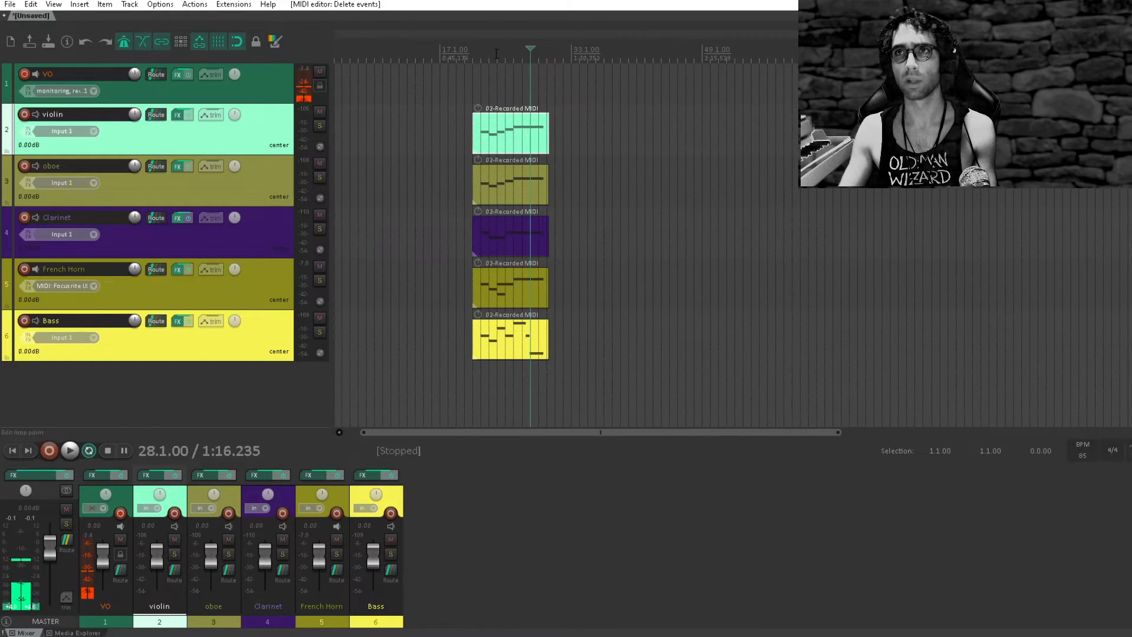
left_click(482, 76)
key("space")
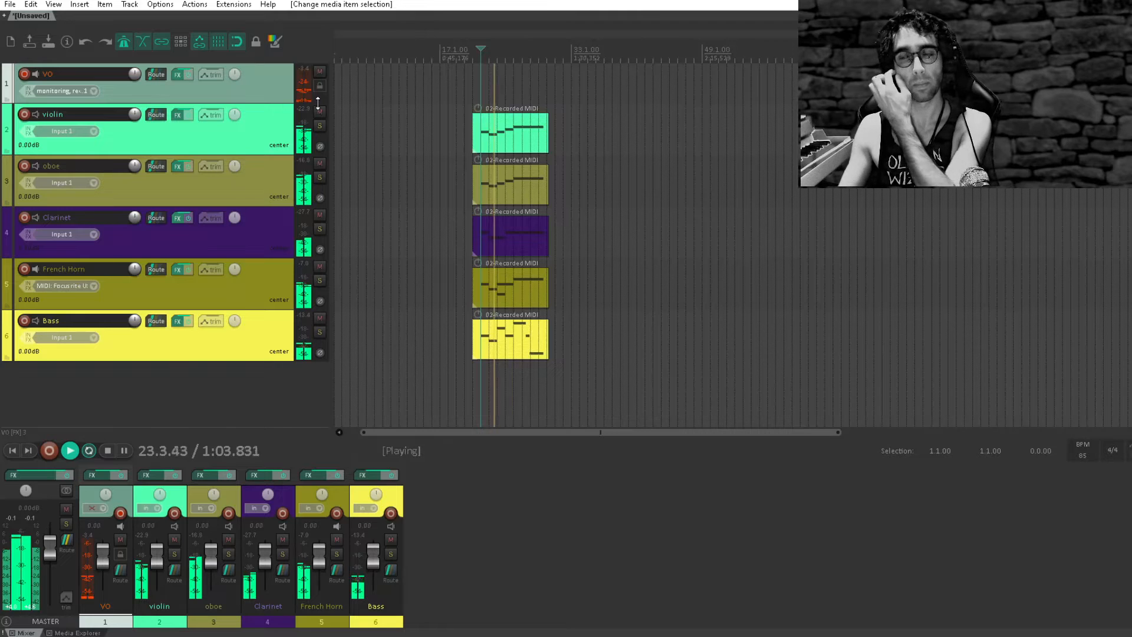
key("space")
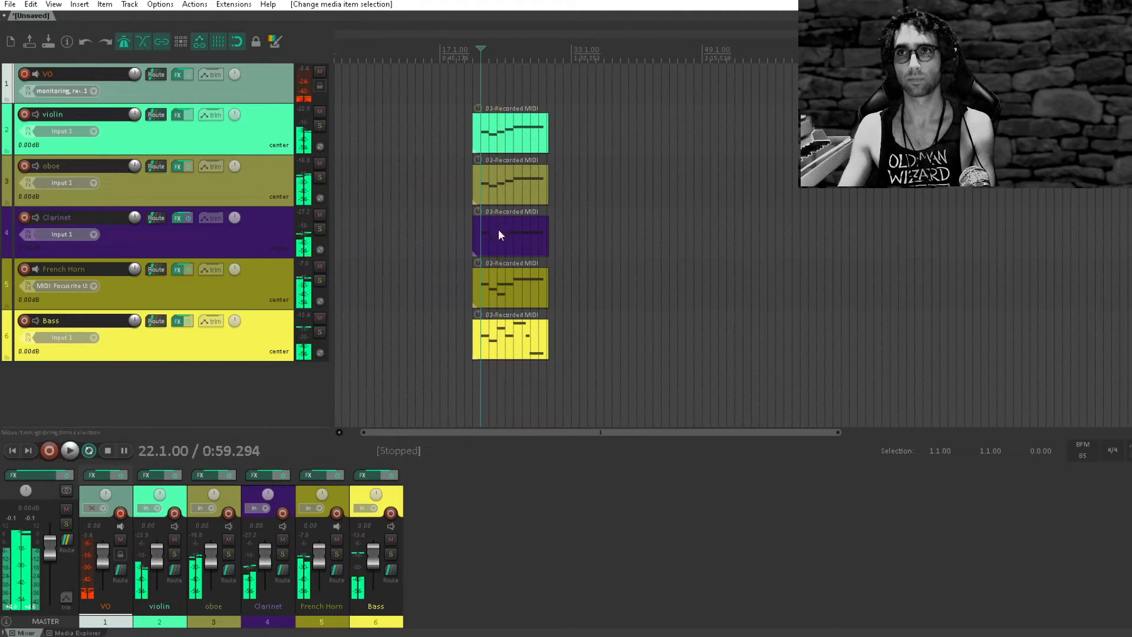
Step: Delete the extra lower note at bar 24 from the French Horn MIDI item and play the arrangement from bar 25
left_click(504, 275)
double_click(503, 274)
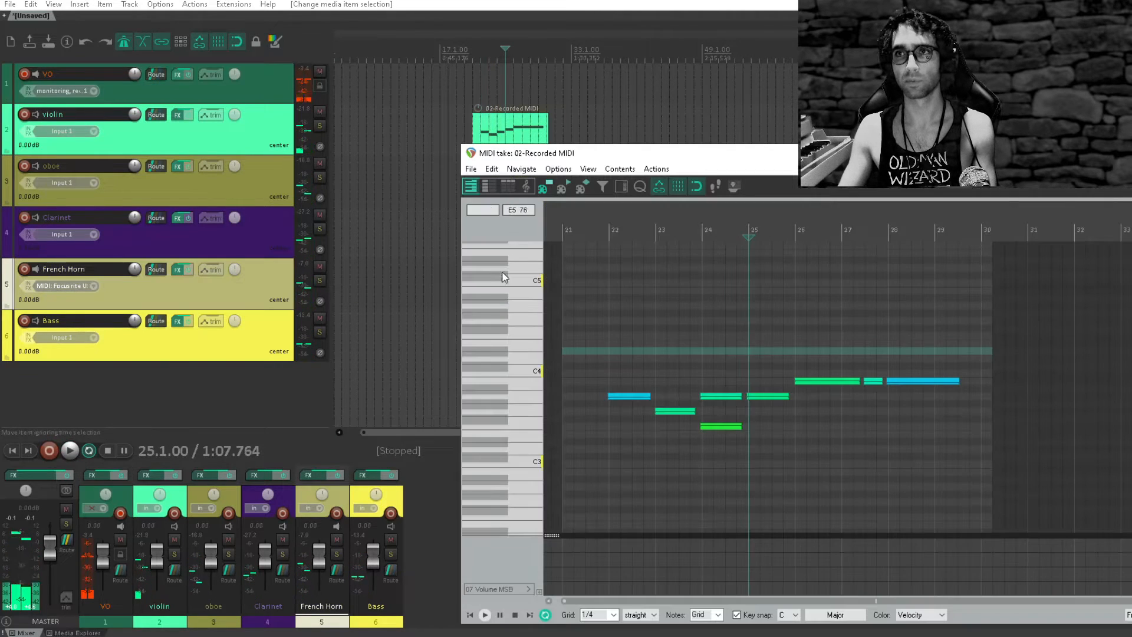
left_click(721, 427)
key("Delete")
key("Escape")
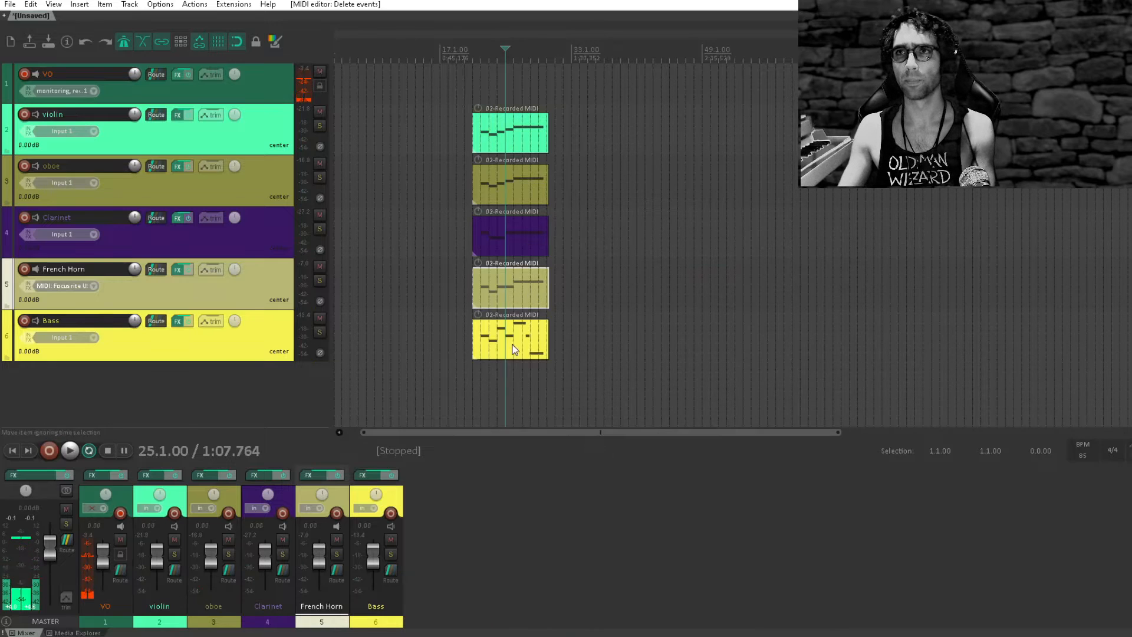
key("space")
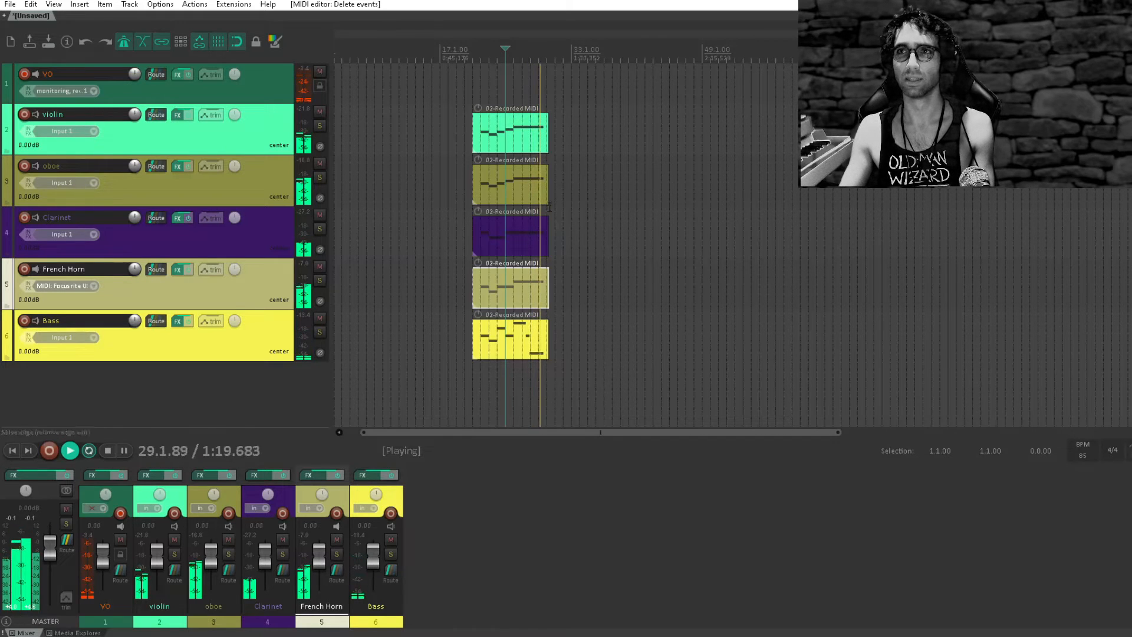
key("space")
Step: Pan the violin to 43% left, the oboe to 64% right, the Clarinet to the right and the French Horn to 20% left
scroll(487, 199, "up", 3)
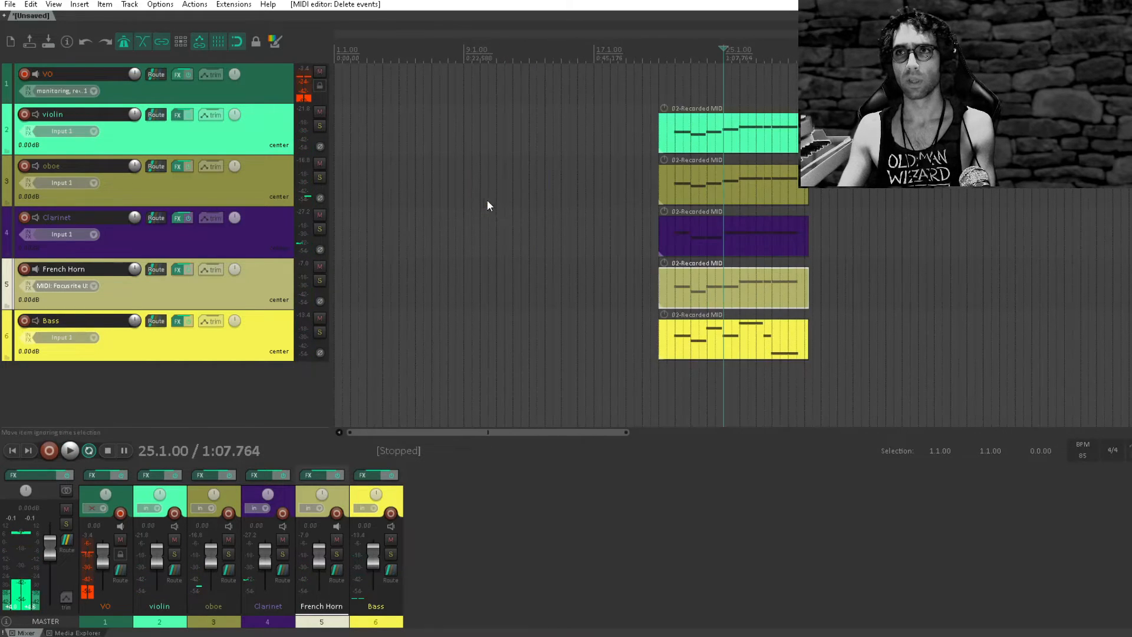
scroll(610, 212, "right", 3)
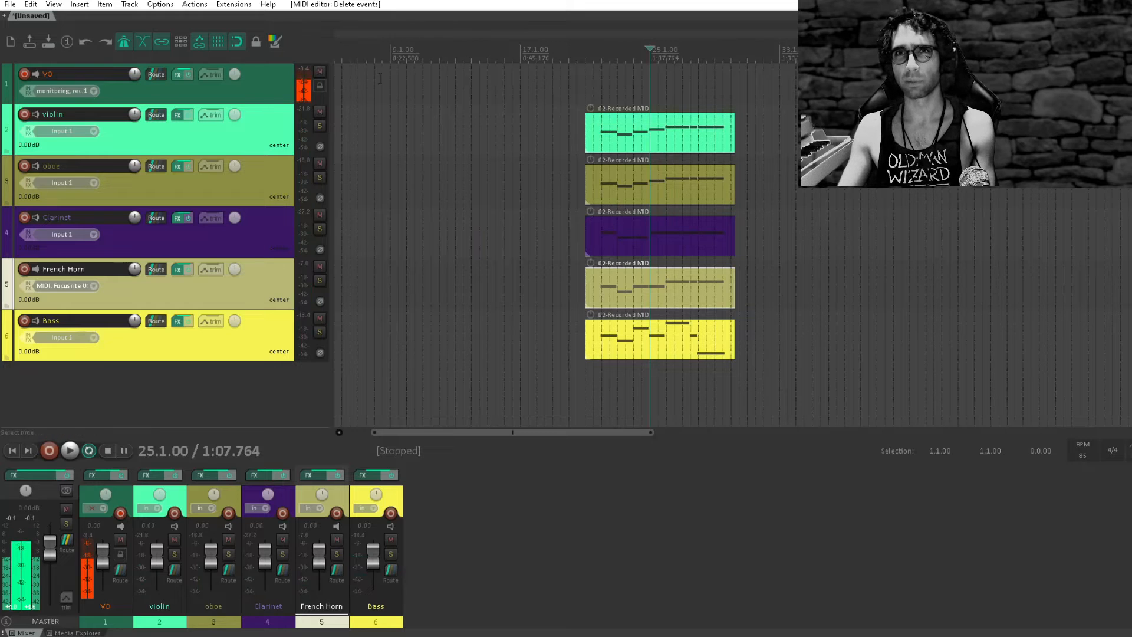
left_click(265, 133)
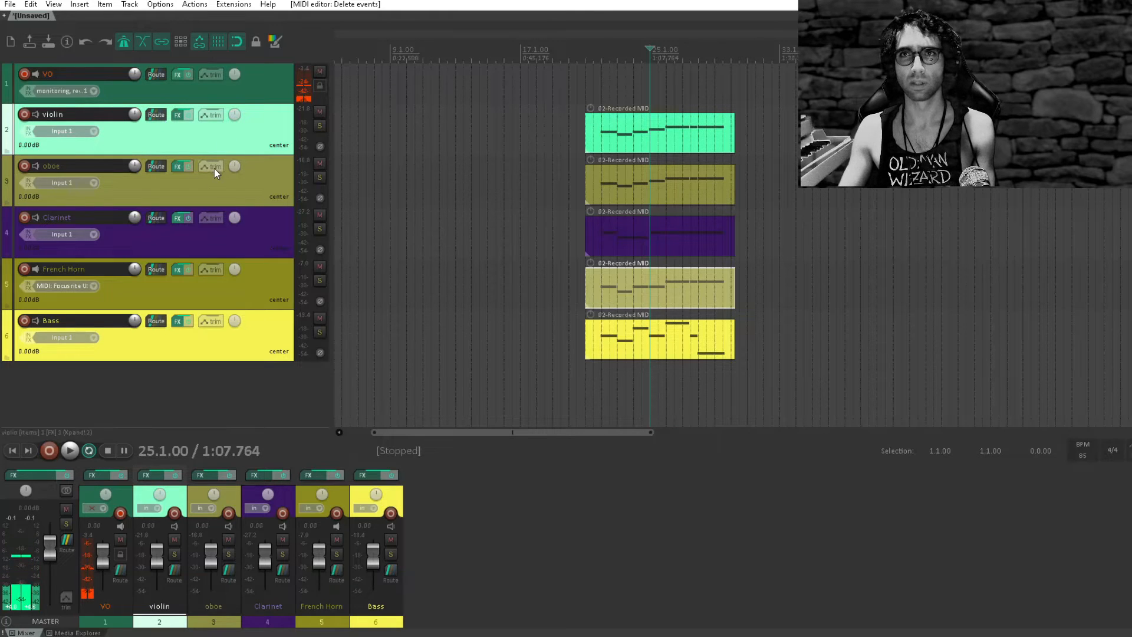
left_click_drag(234, 166, 207, 157)
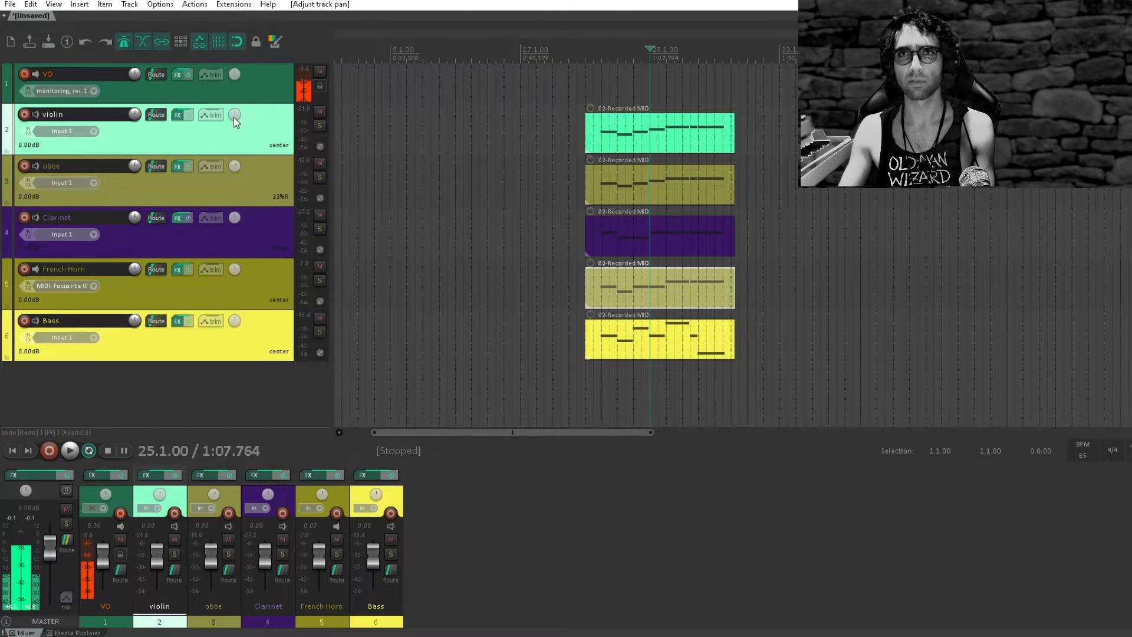
left_click_drag(234, 114, 239, 160)
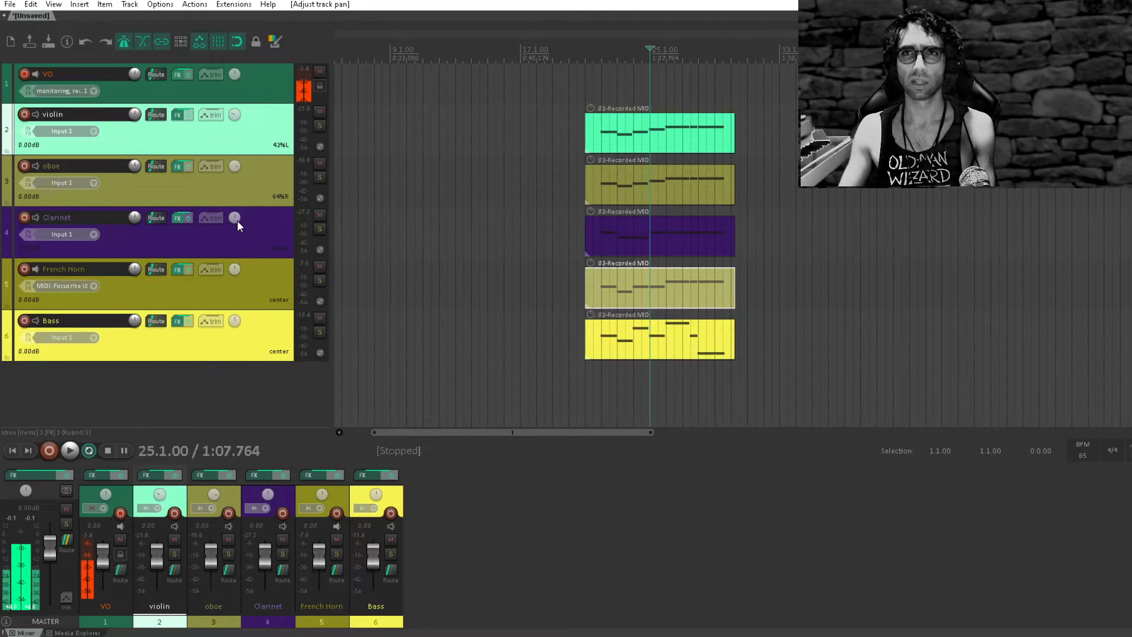
left_click_drag(234, 218, 236, 284)
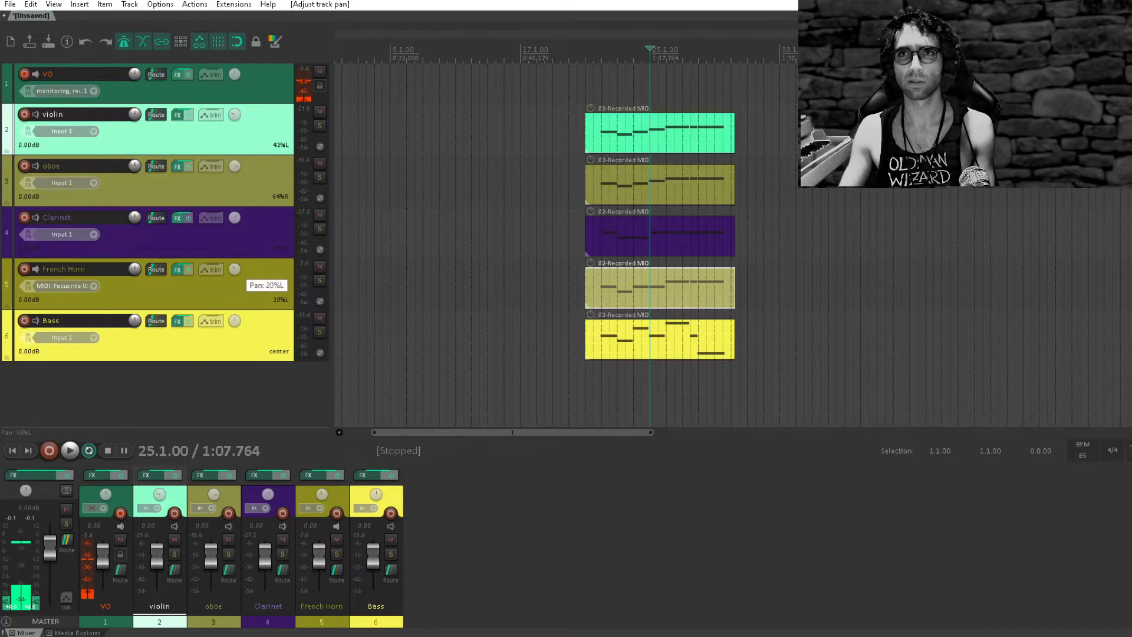
Step: Play the panned arrangement from bar 22, set the Bass track's volume to 0.57 dB and adjust the Clarinet track's volume
left_click(597, 376)
key("space")
key("space")
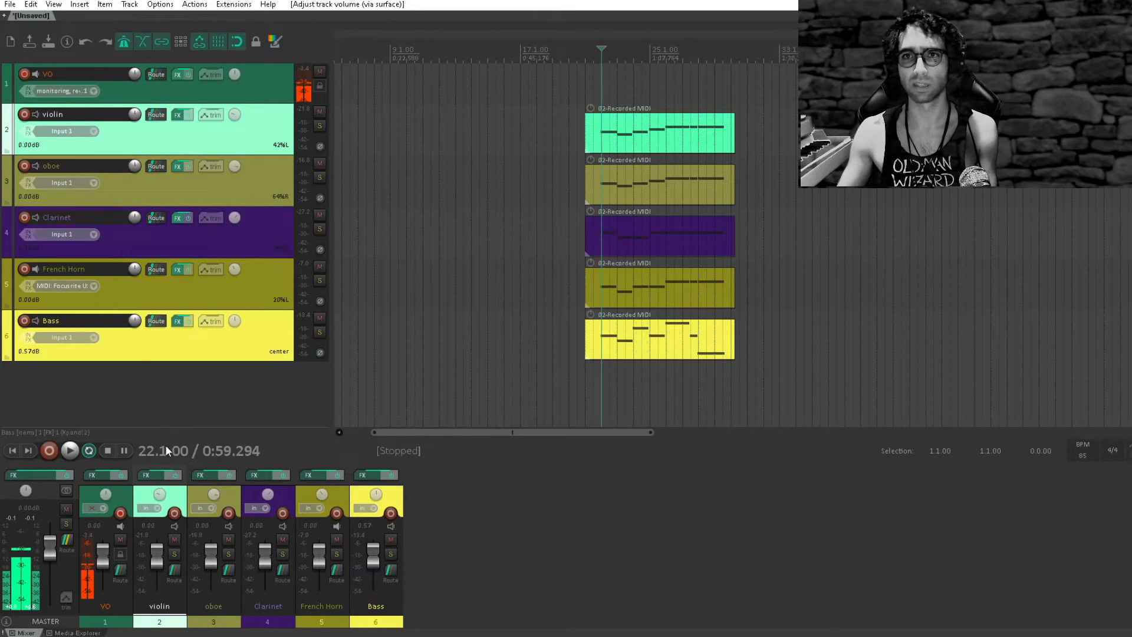
left_click(268, 558)
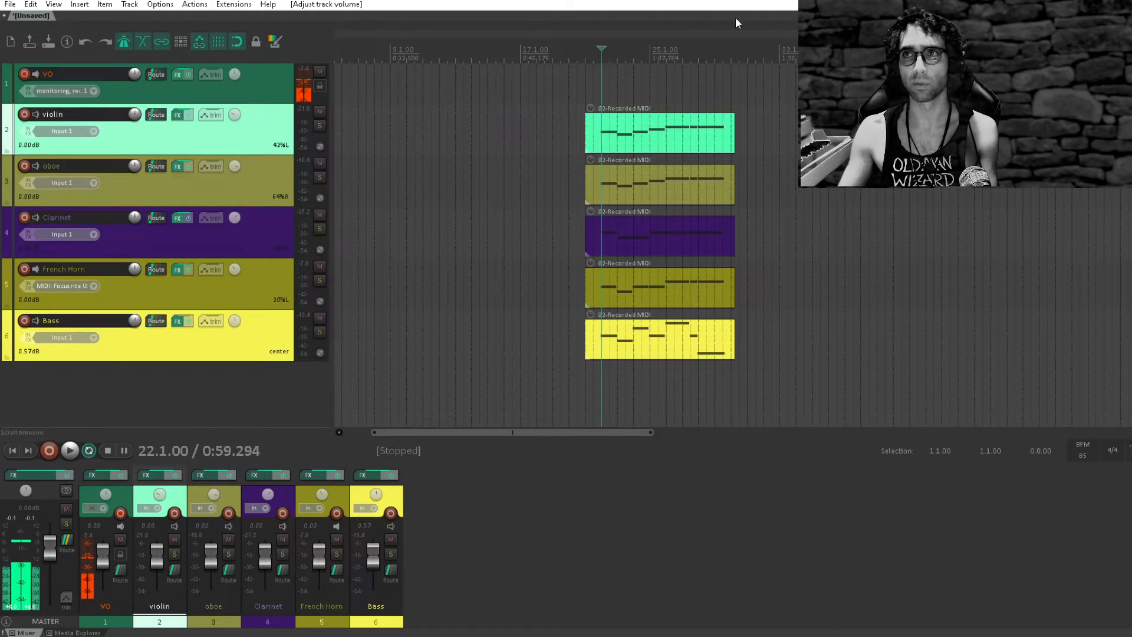
Step: Play from bar 21, setting violin to about -0.38 dB, oboe -14.92 dB, Clarinet -13.3 dB, French Horn -4.17 dB and Bass -4.66 dB
left_click(586, 78)
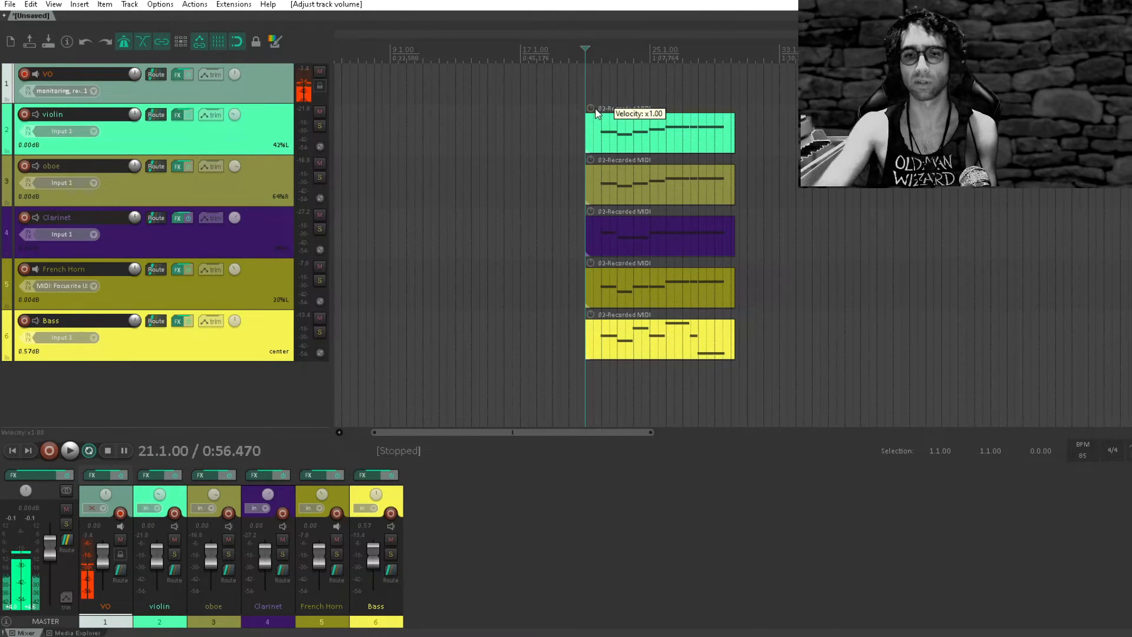
key("space")
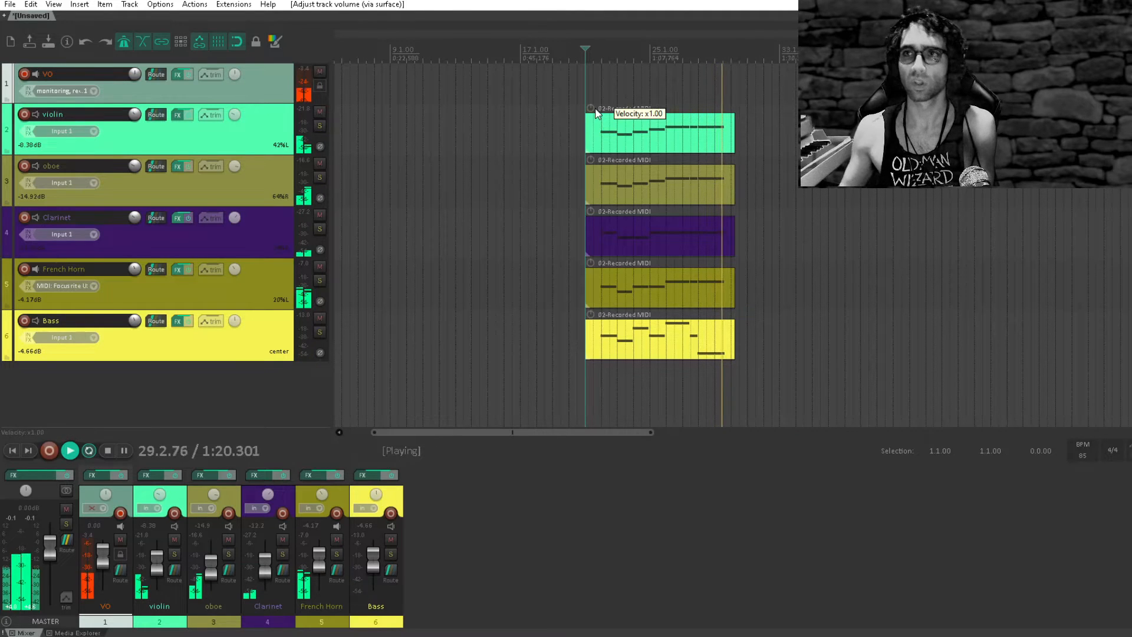
key("space")
key("space")
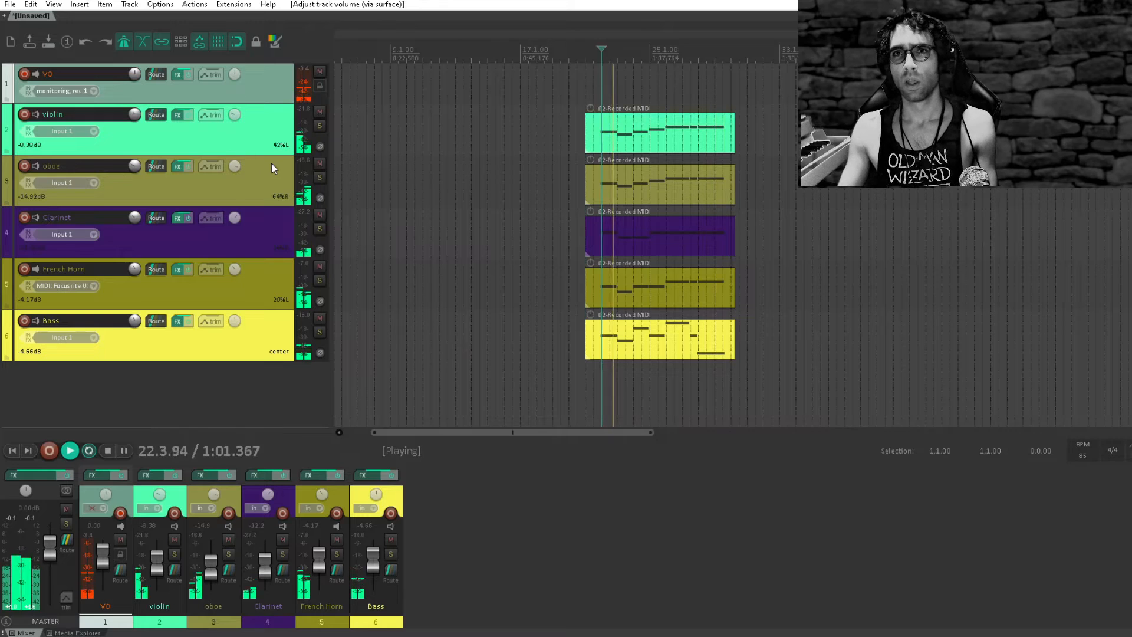
key("space")
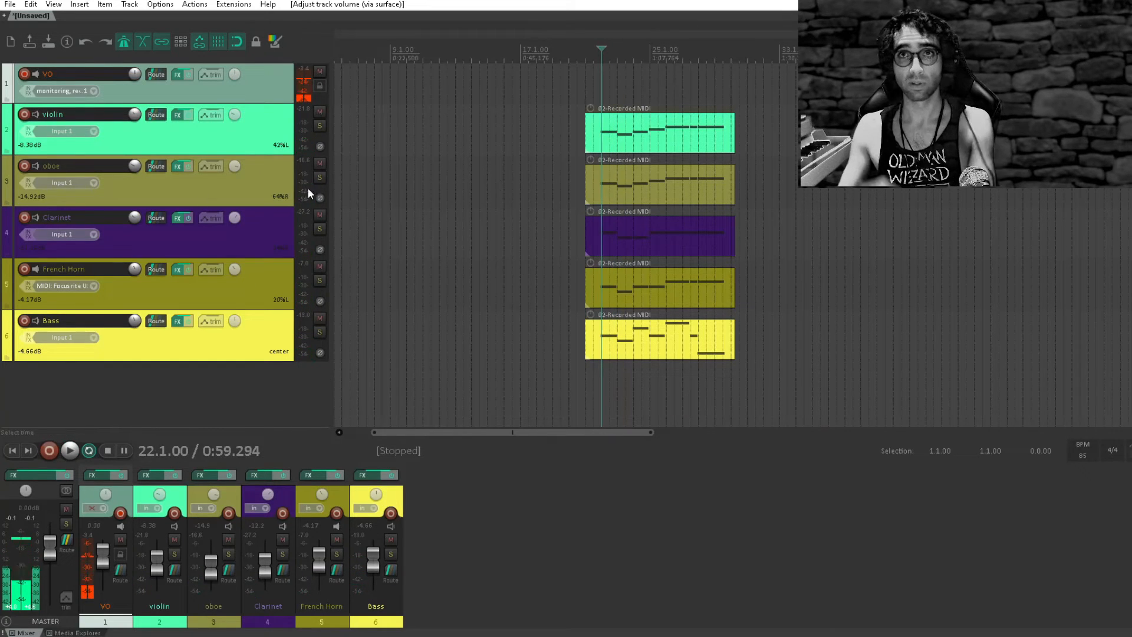
Step: Add a new track above the violin and make it a folder containing the violin through Bass tracks
double_click(65, 384)
left_click_drag(167, 392, 184, 128)
left_click(222, 194)
scroll(218, 196, "down", 1)
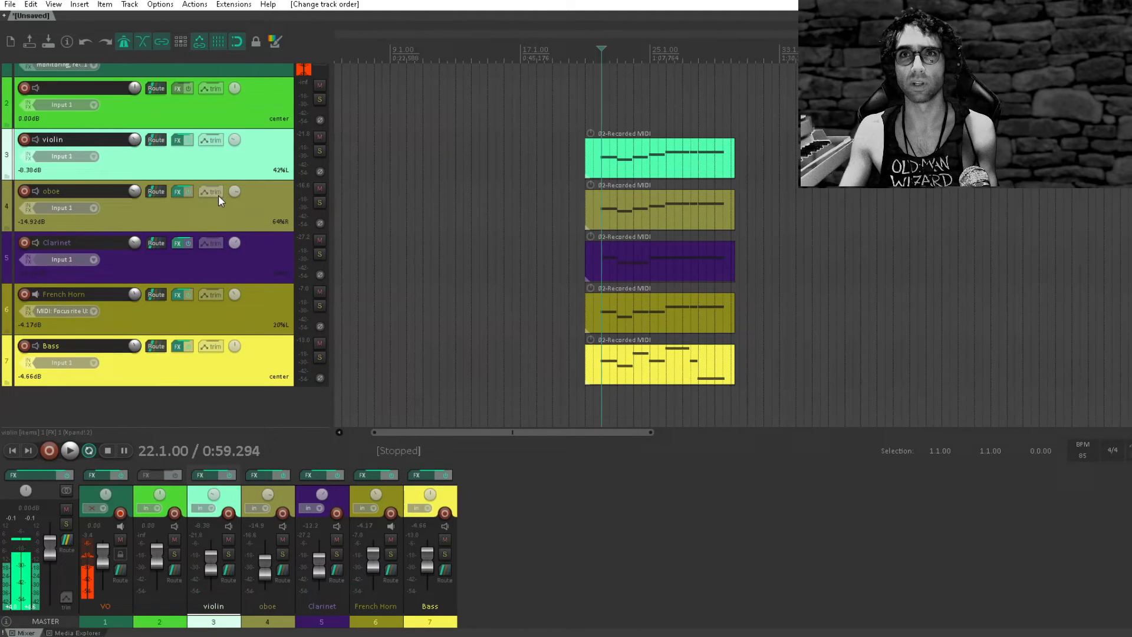
left_click(159, 384, "shift")
scroll(197, 209, "up", 1)
left_click_drag(242, 167, 250, 146)
Step: Name the new folder track "Room"
double_click(120, 118)
type("R")
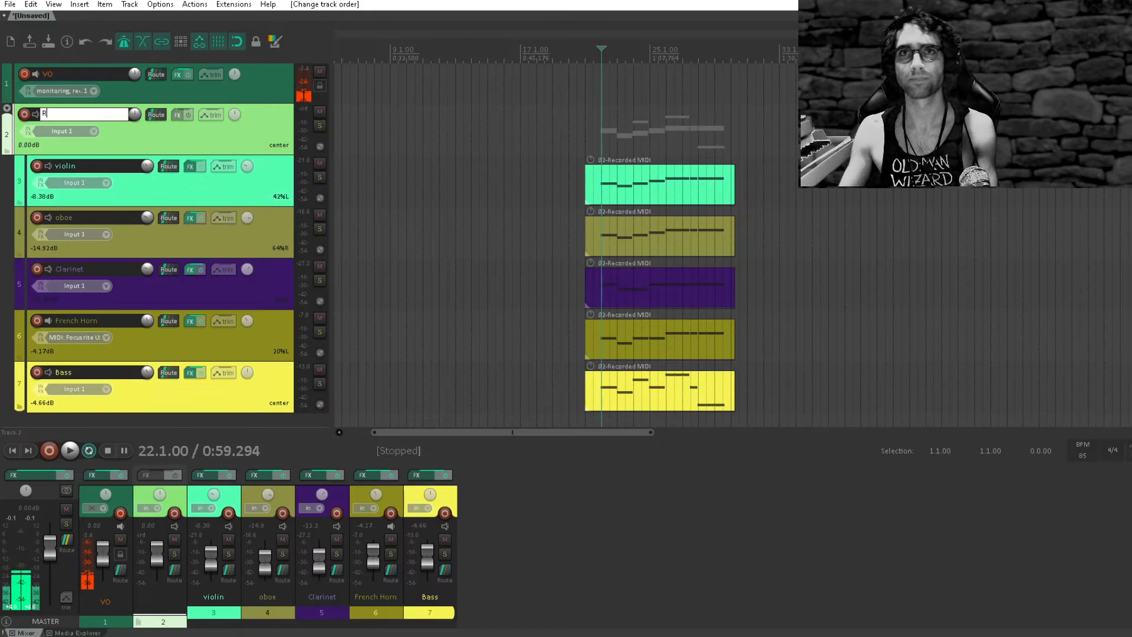
type("oom")
key("Return")
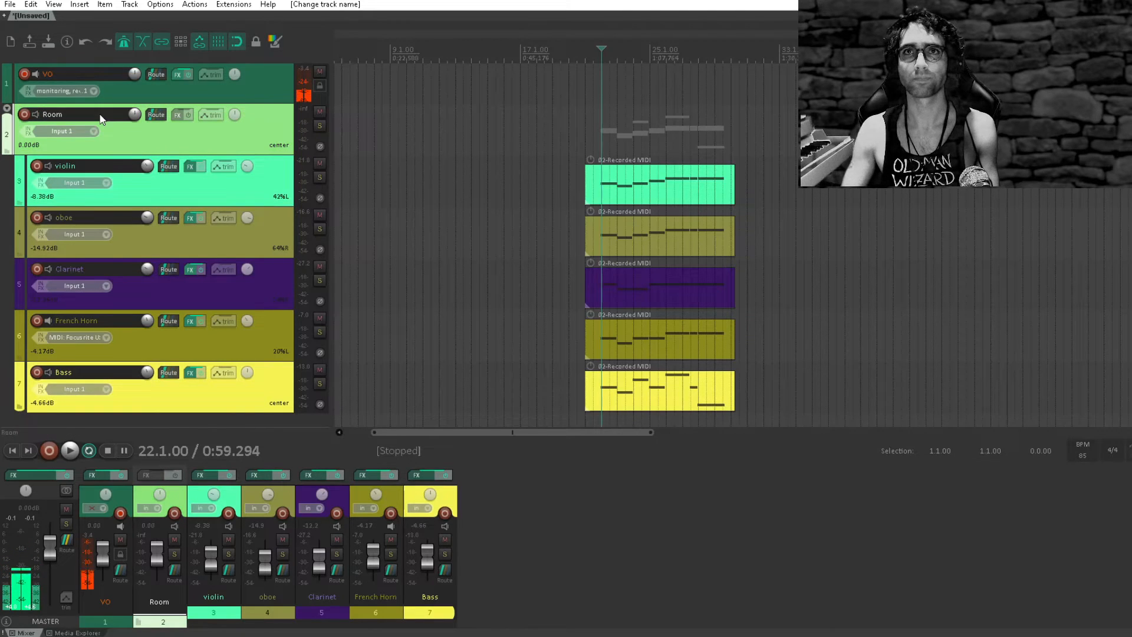
Step: Add the Convology XT reverb to the Room track with the 2402 - Concert Hall preset and an 18% mix, checking it during playback
left_click(177, 120)
type("convo")
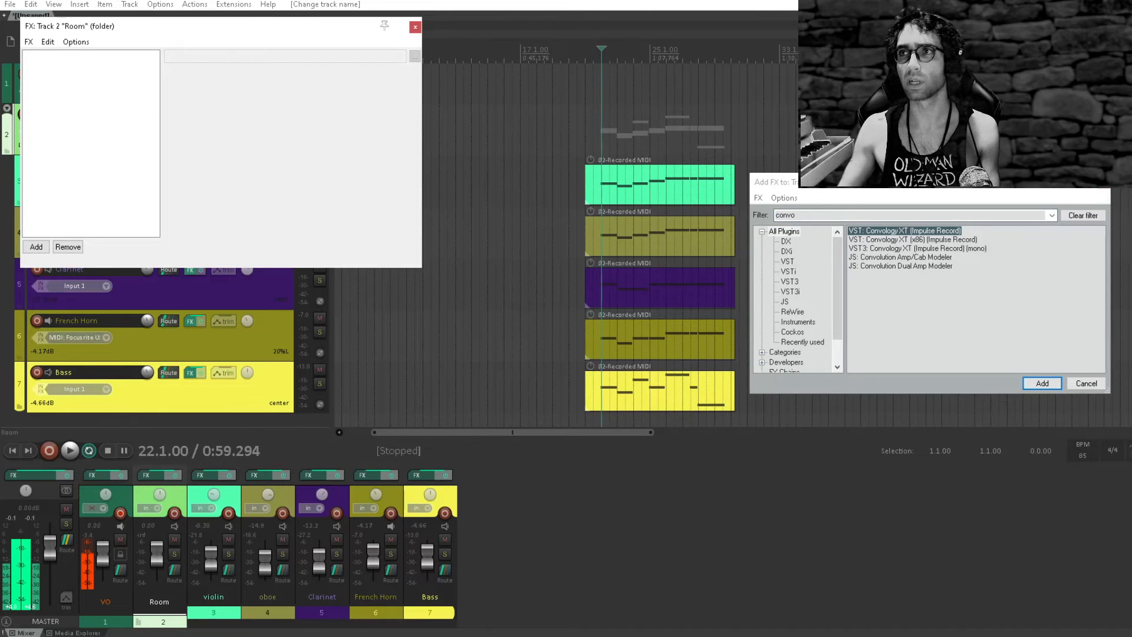
key("Return")
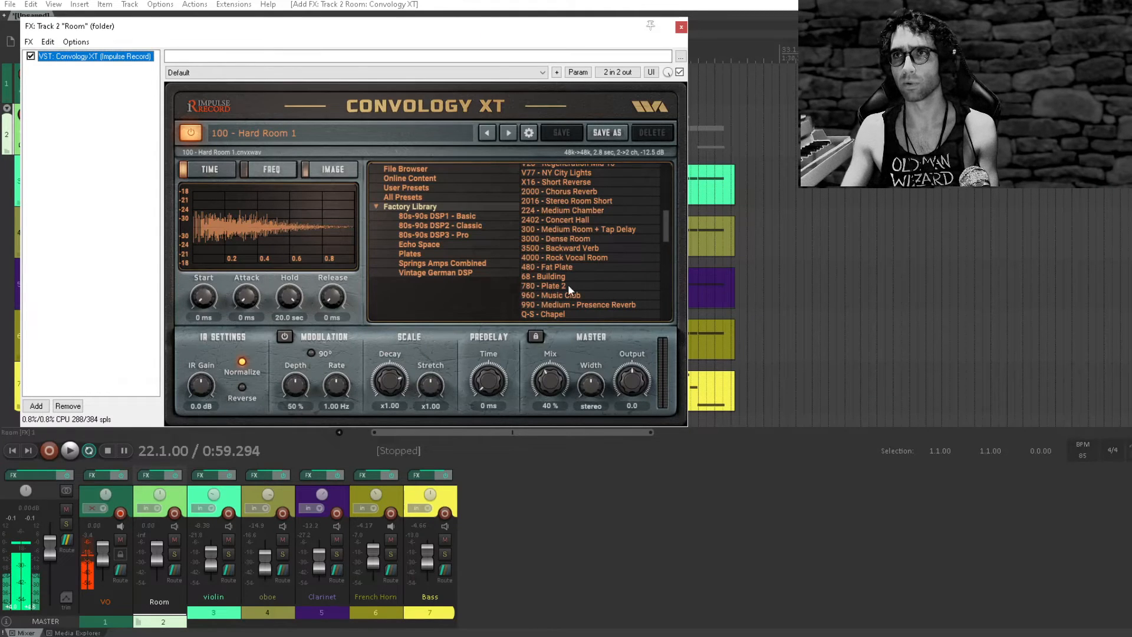
left_click(573, 220)
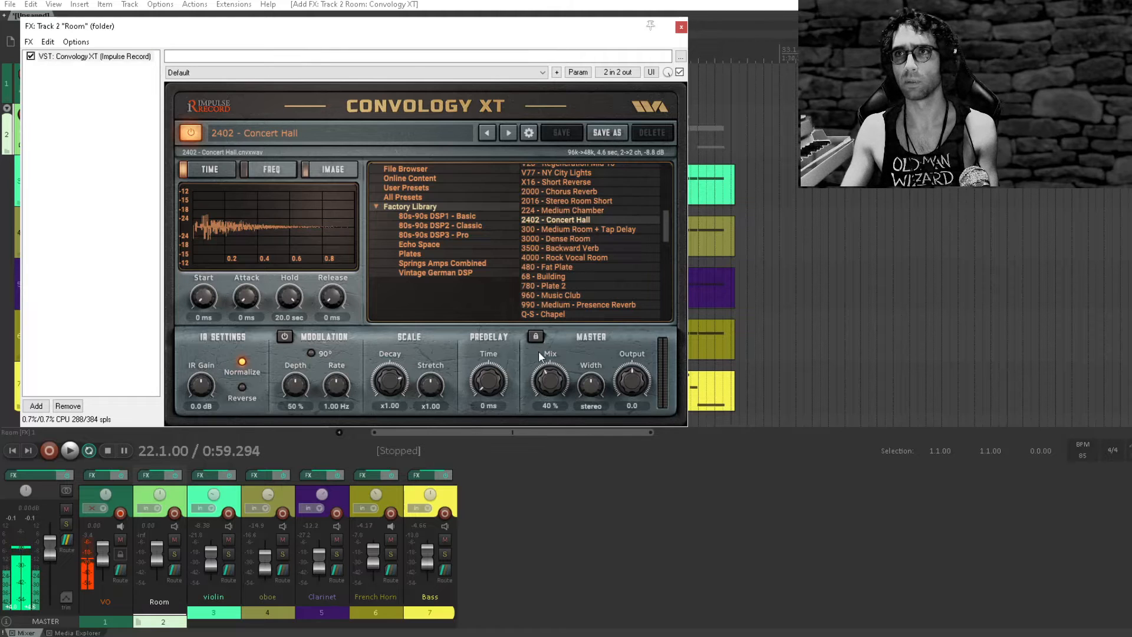
key("space")
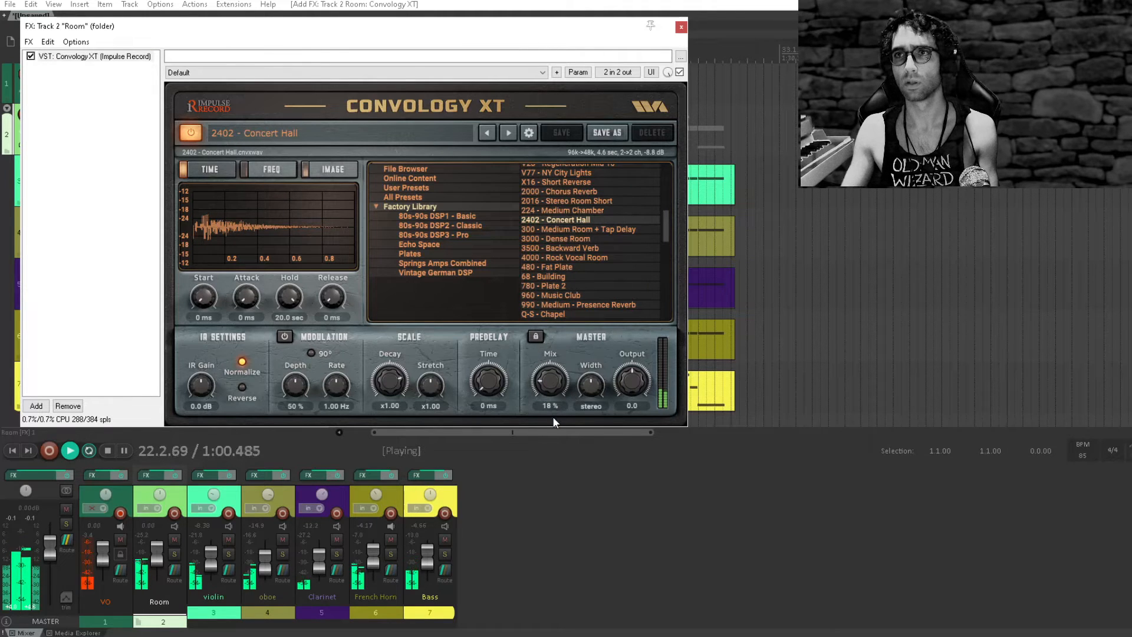
left_click(100, 179)
left_click_drag(189, 30, 315, 290)
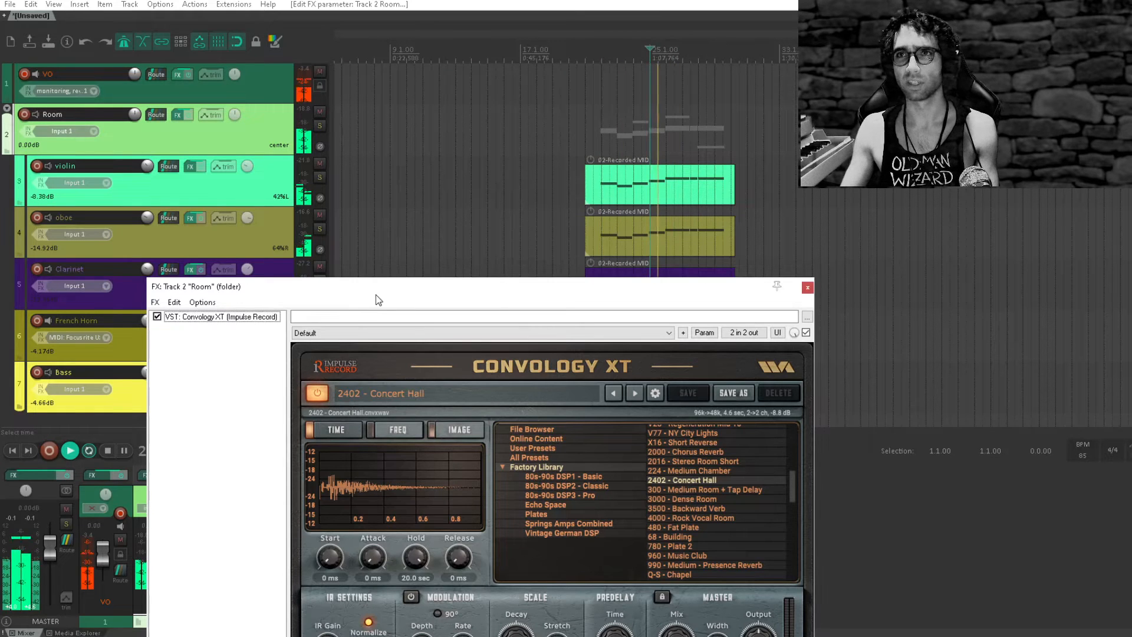
key("Escape")
key("space")
left_click_drag(512, 245, 517, 180)
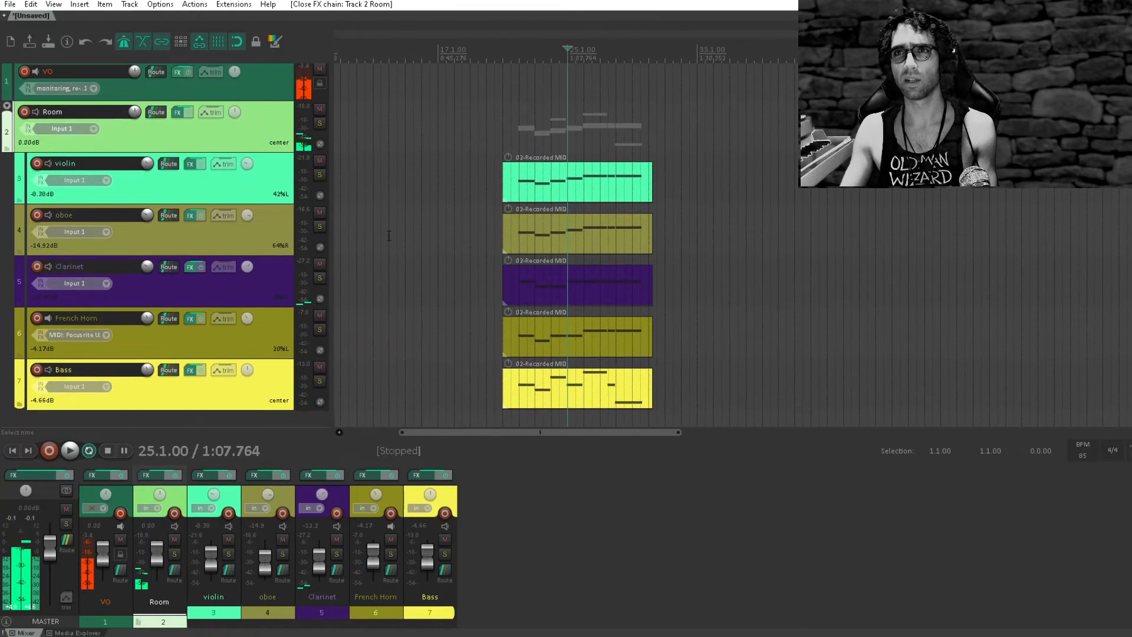
scroll(407, 189, "down", 1)
left_click(514, 105)
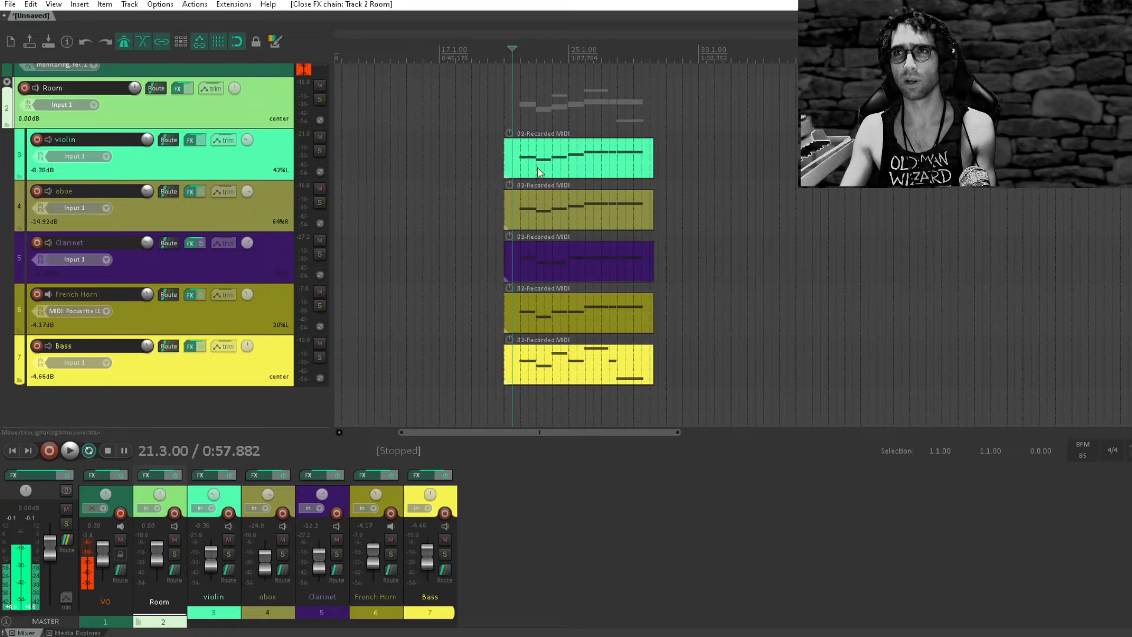
left_click(520, 99)
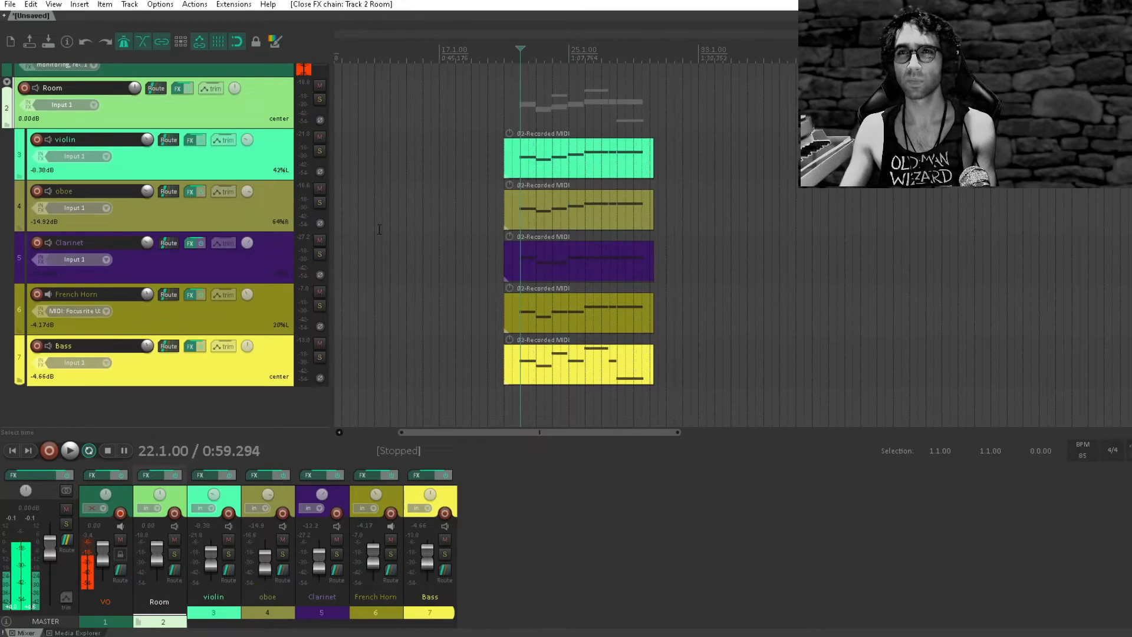
scroll(552, 206, "up", 2)
left_click_drag(766, 198, 541, 189)
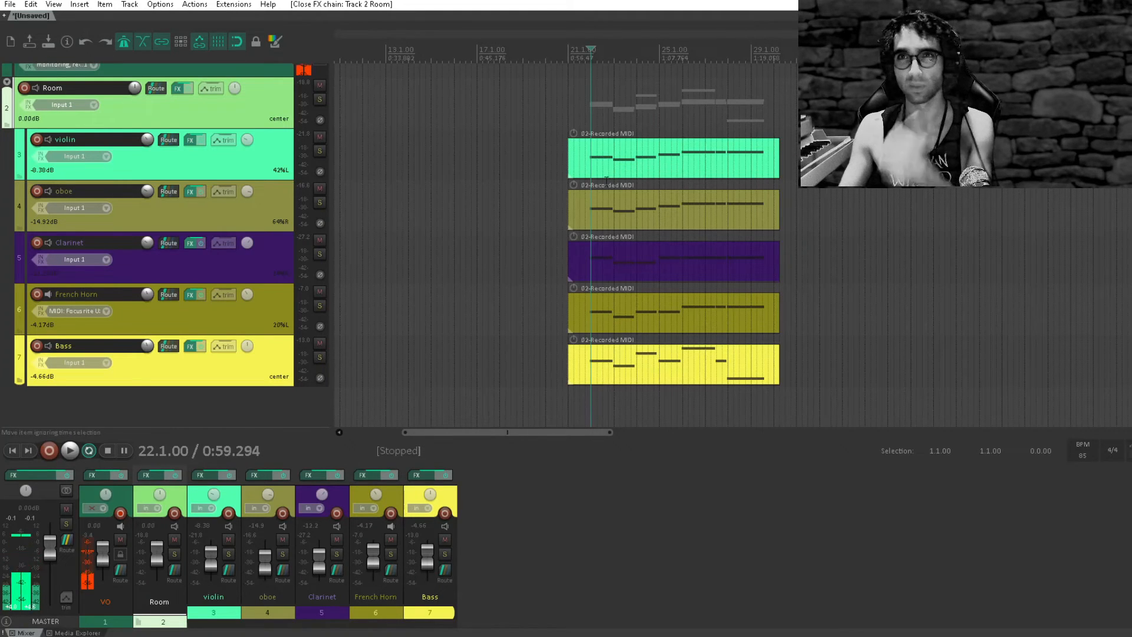
Step: Try recording volume automation in Write mode on all five tracks from violin to Bass, starting at bar 21
left_click(250, 161)
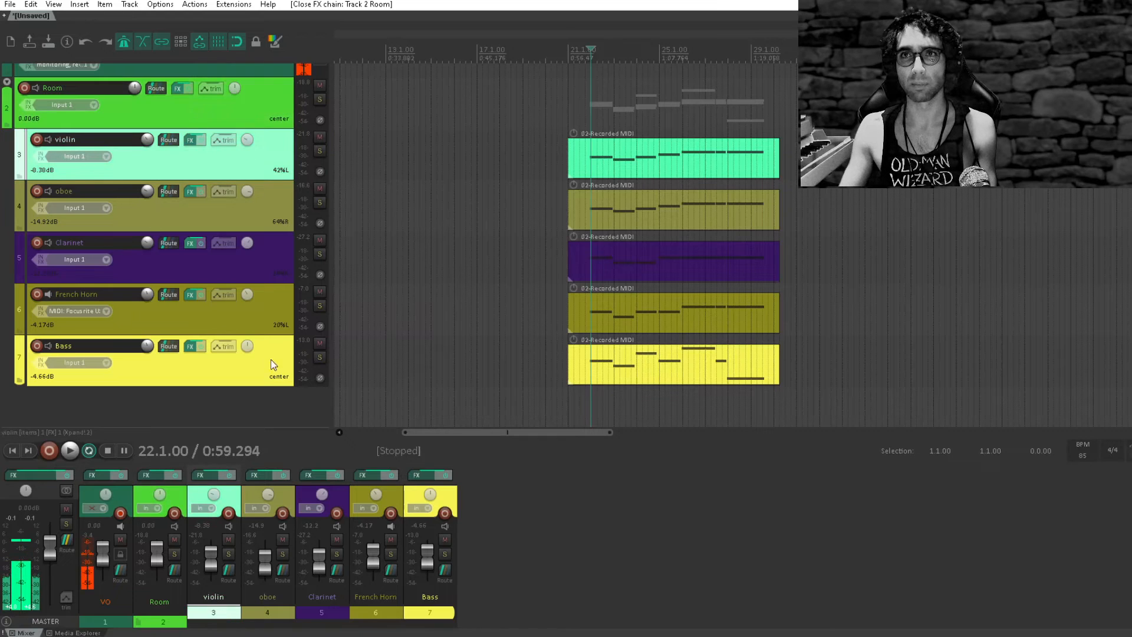
left_click(570, 106)
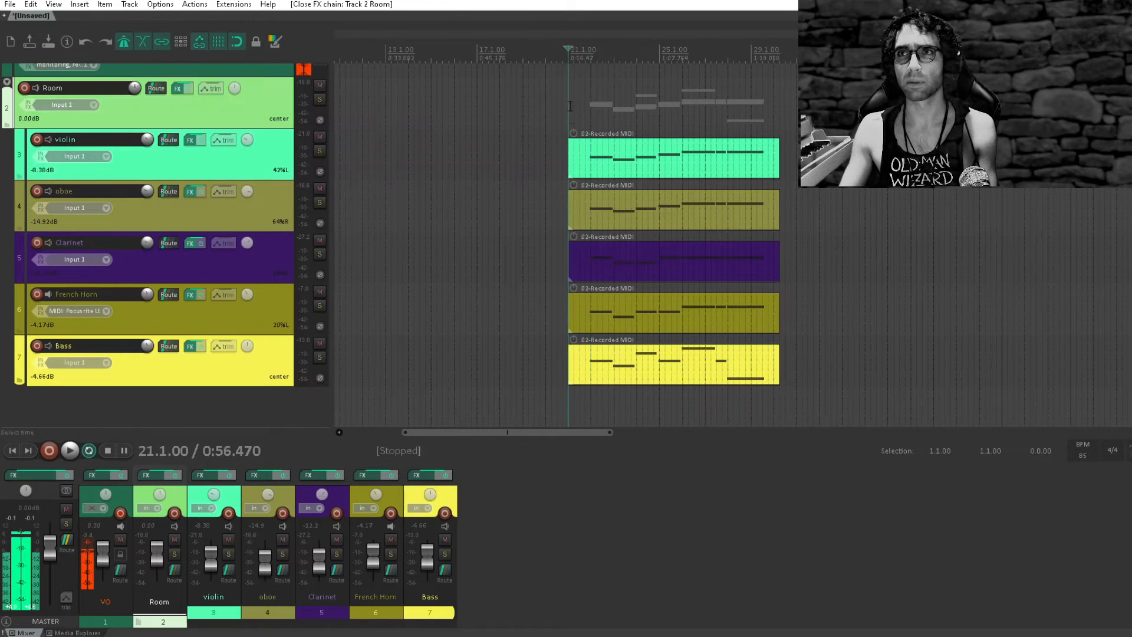
left_click(277, 168)
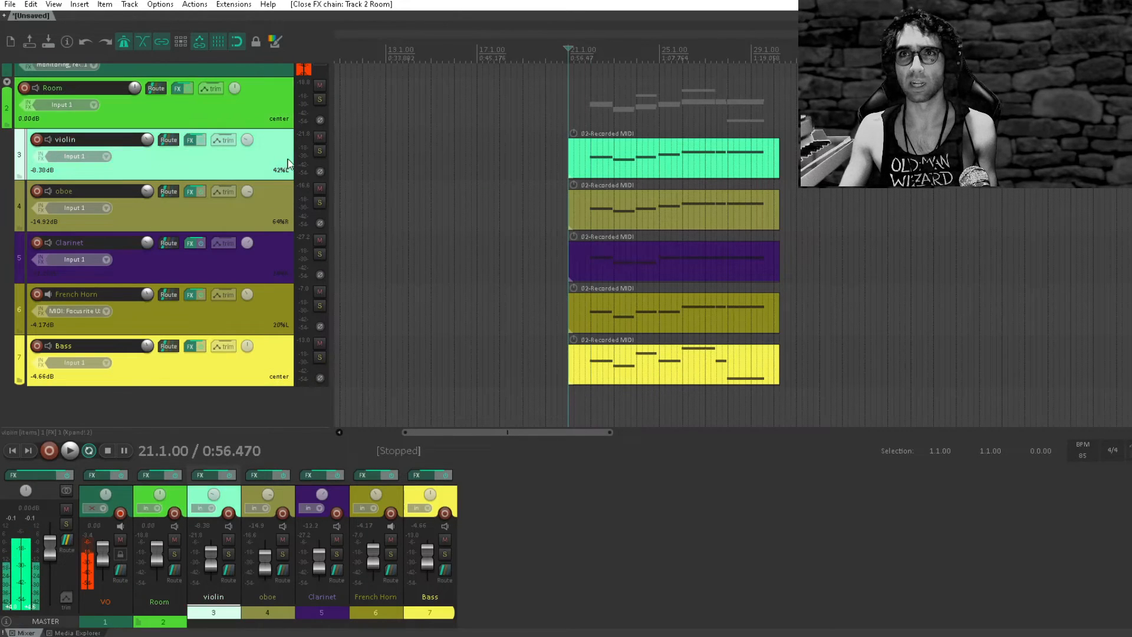
left_click(274, 366, "shift")
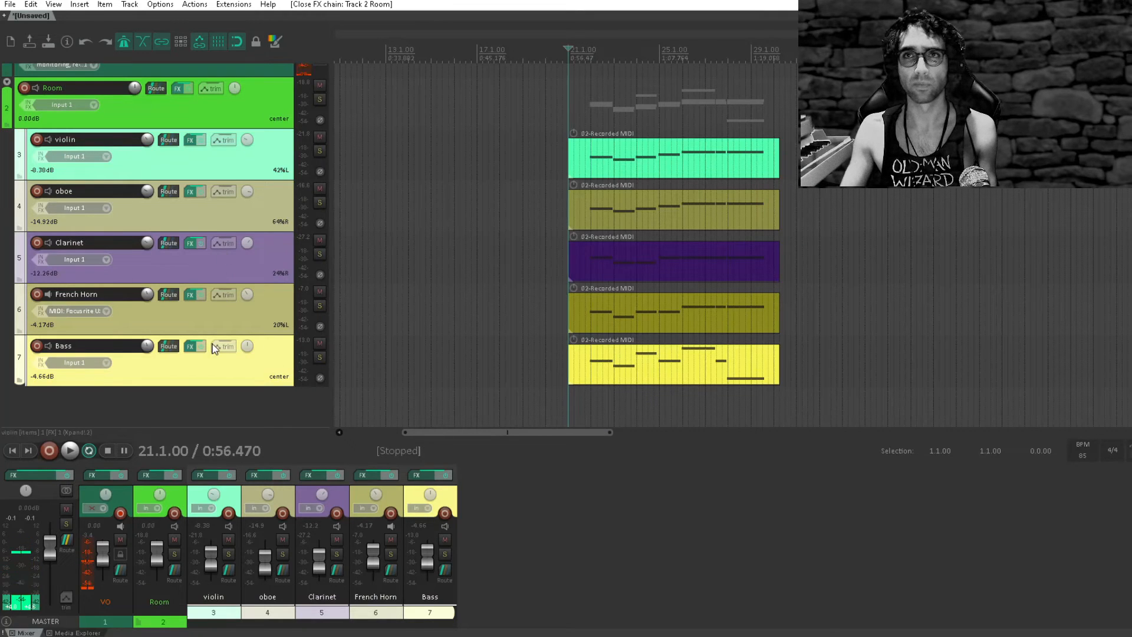
left_click(219, 245)
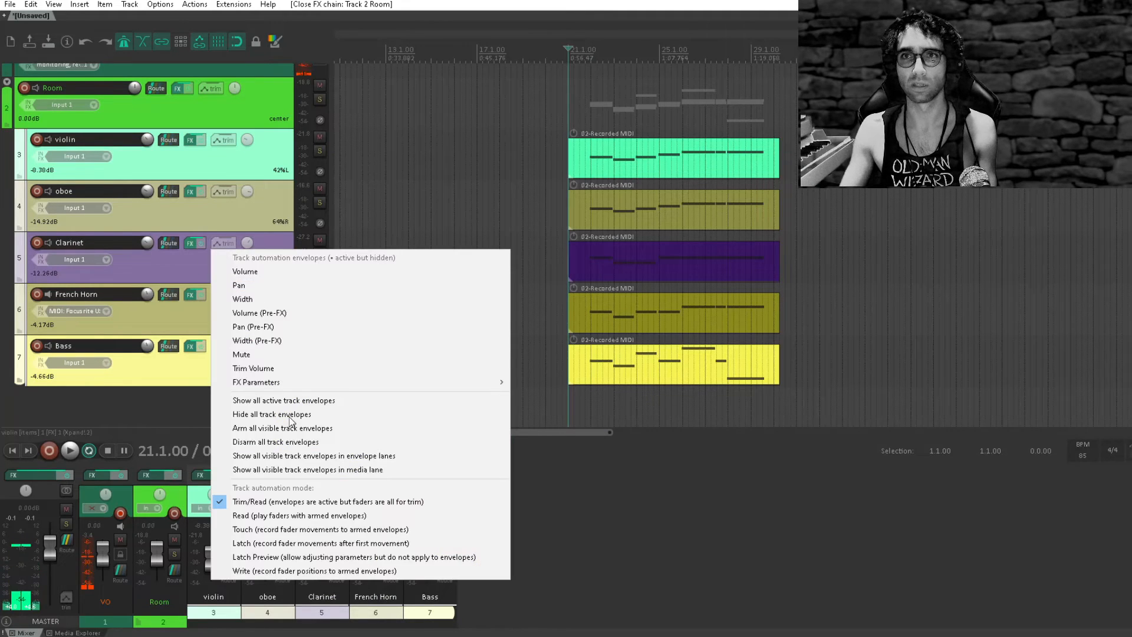
left_click(269, 570)
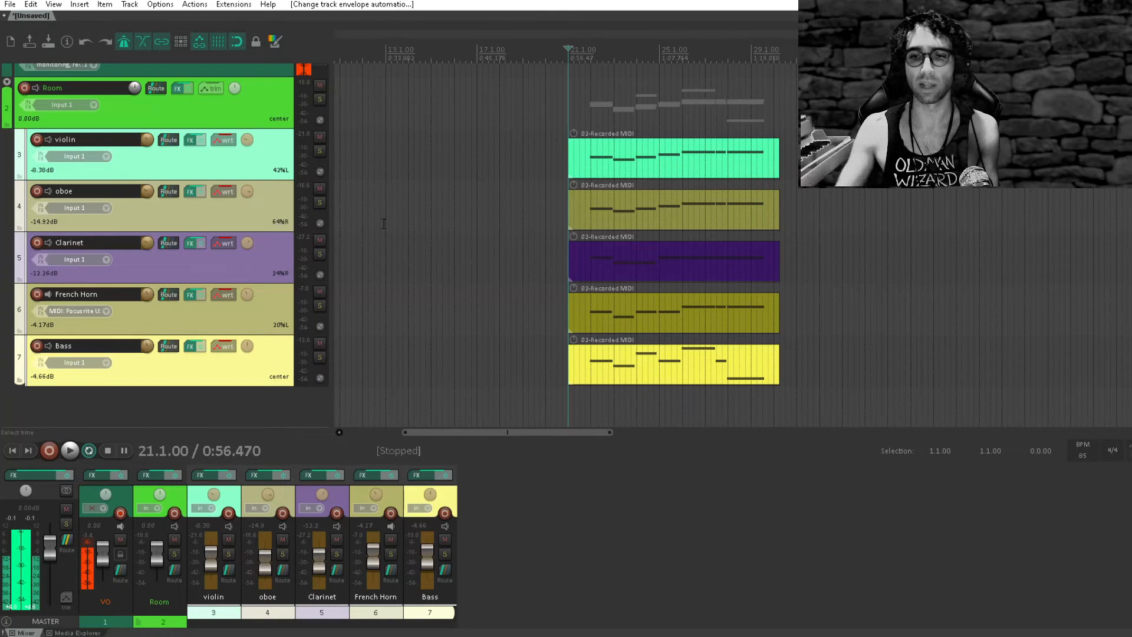
key("space")
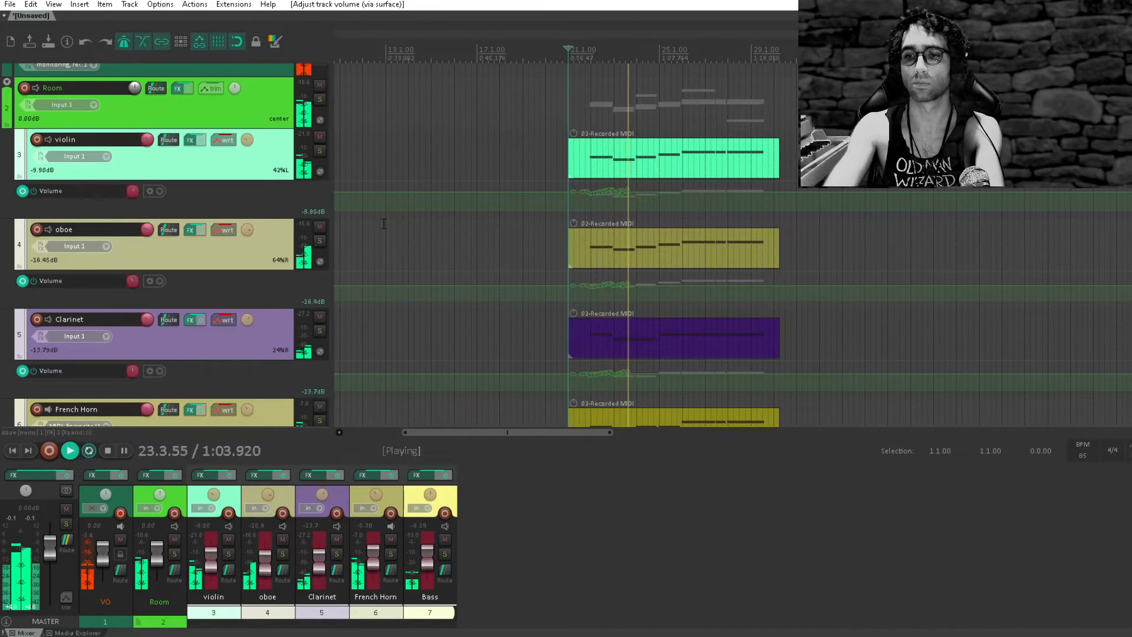
key("space")
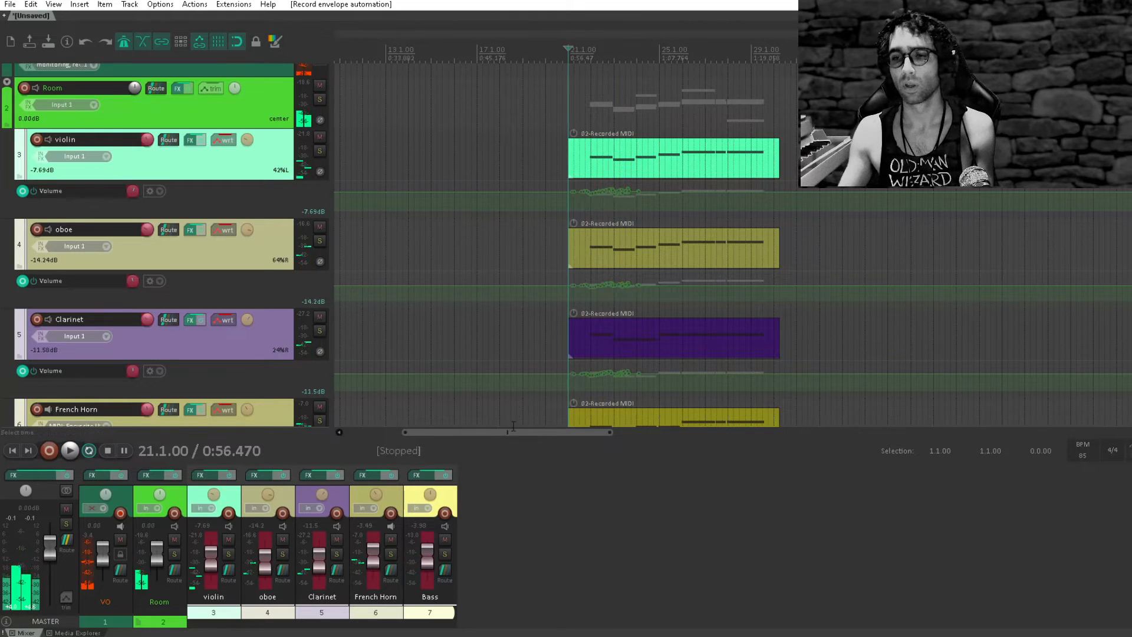
Step: Undo the recorded volume envelopes and the Write automation mode on the violin through Bass tracks
scroll(532, 270, "down", 2)
scroll(532, 270, "down", 1)
left_click_drag(580, 234, 600, 71)
key("ctrl+z")
key("ctrl+z")
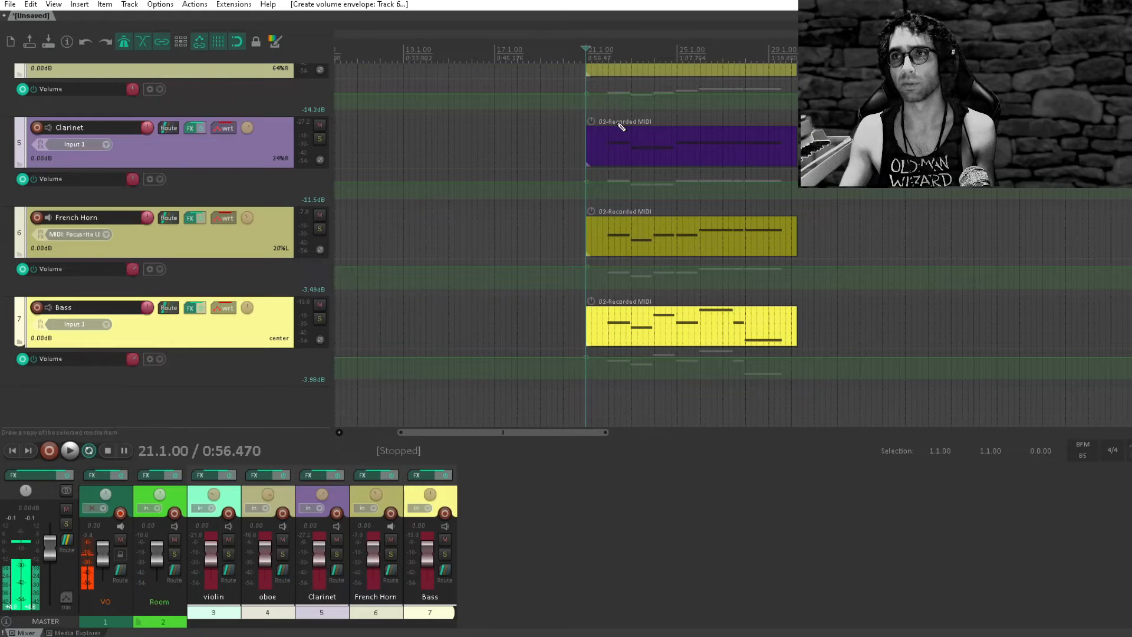
key("ctrl+z")
key("ctrl+z")
key("ctrl+z")
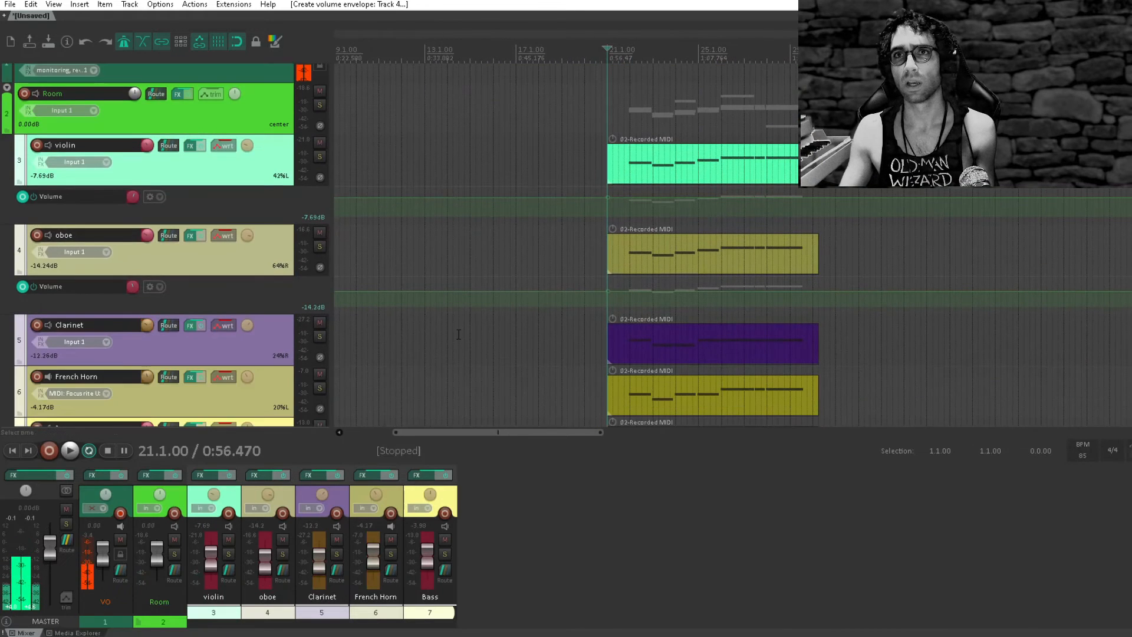
key("ctrl+z")
key("ctrl+z")
key("ctrl+z")
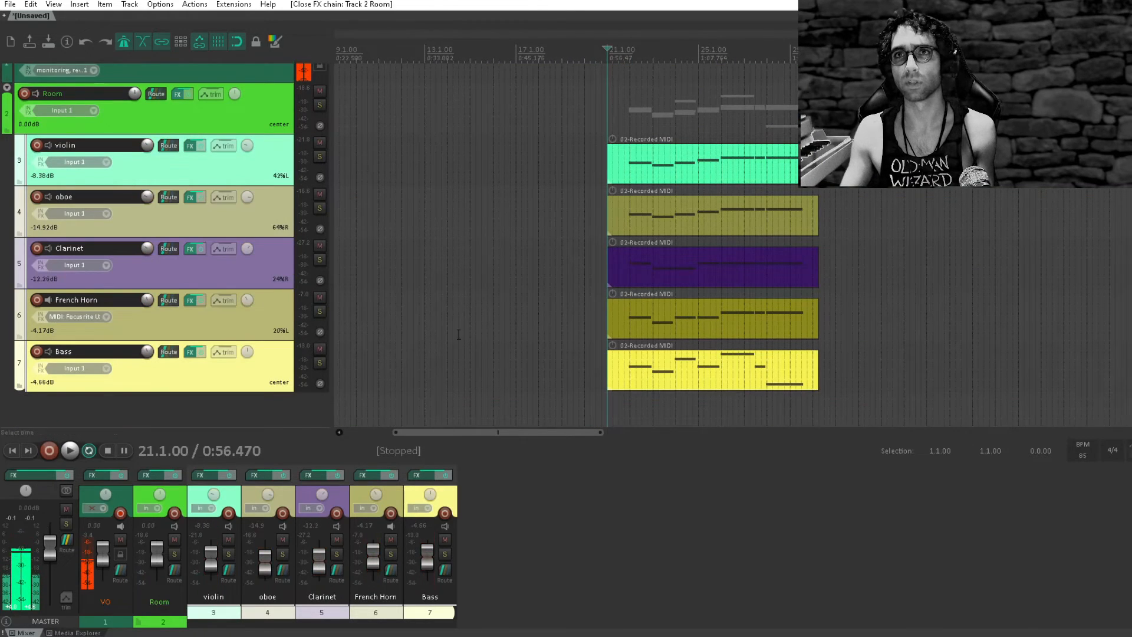
Step: Set the automation mode of the violin, oboe, Clarinet and French Horn tracks to Write, leaving out the Bass
scroll(211, 324, "up", 1)
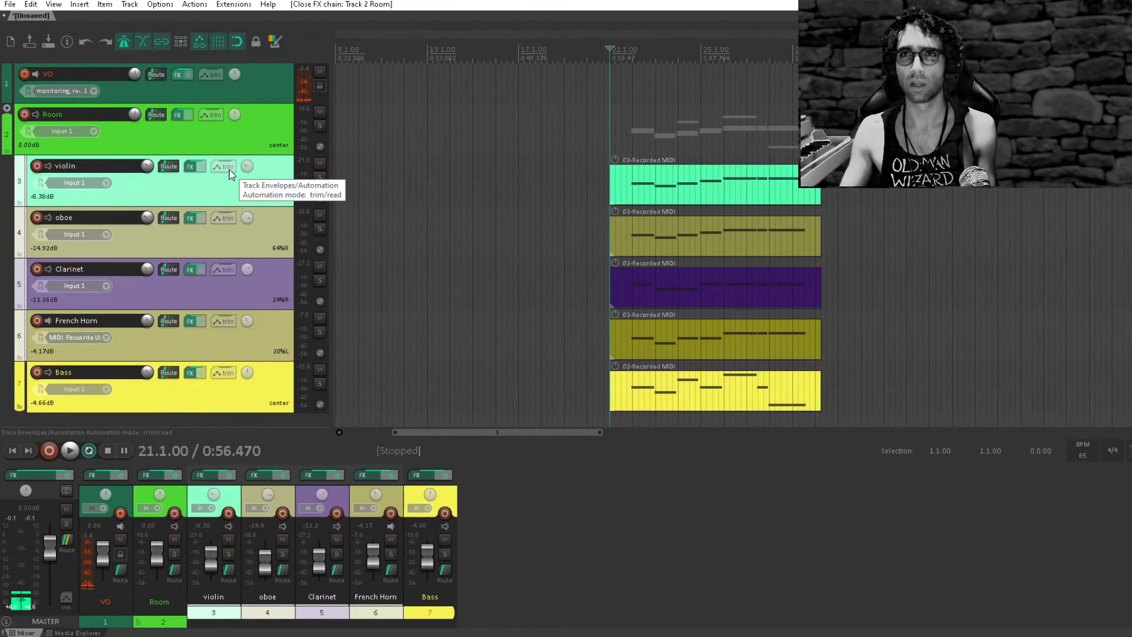
left_click(229, 169)
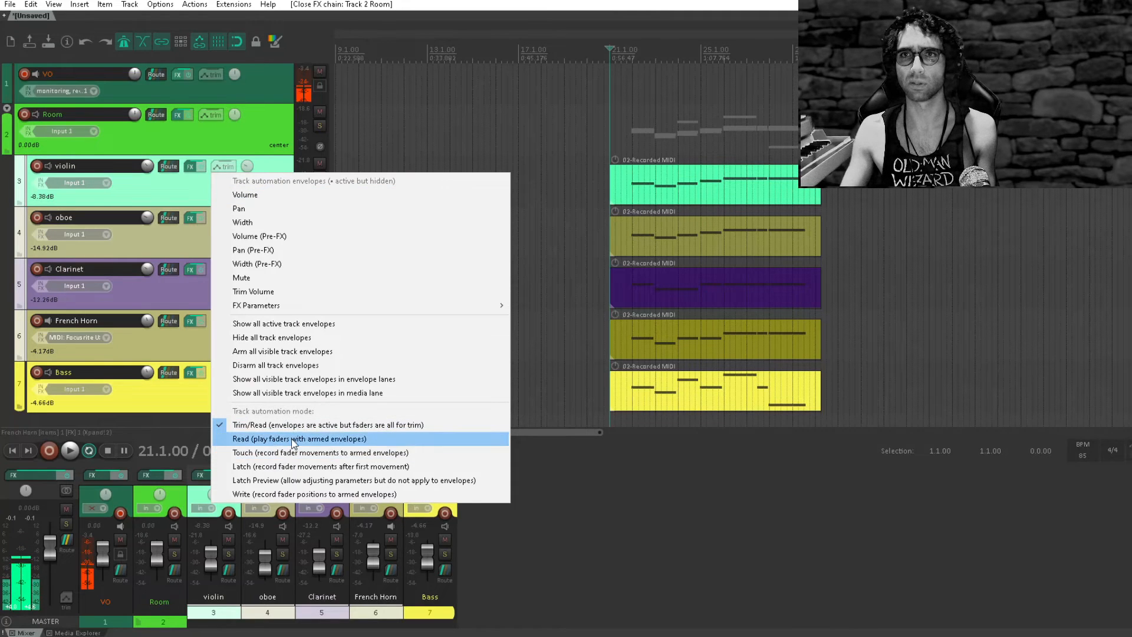
left_click(280, 493)
scroll(593, 311, "down", 1)
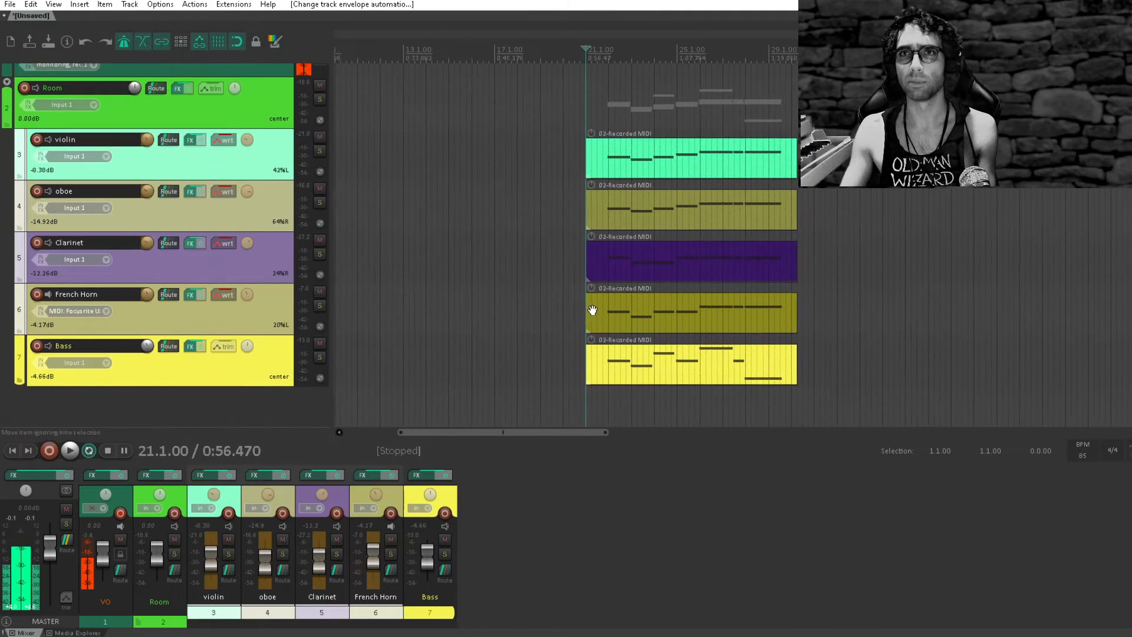
left_click(270, 309)
left_click(281, 171, "shift")
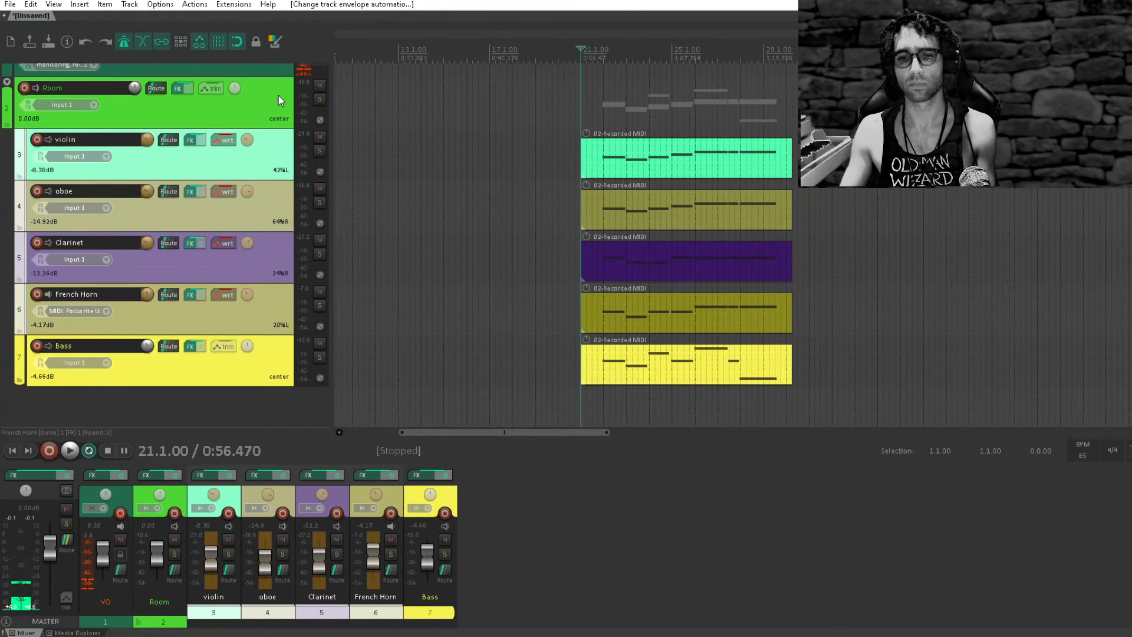
Step: Record gradually rising volume automation on the violin, oboe, Clarinet and French Horn tracks from bar 21 to bar 29
left_click(592, 97)
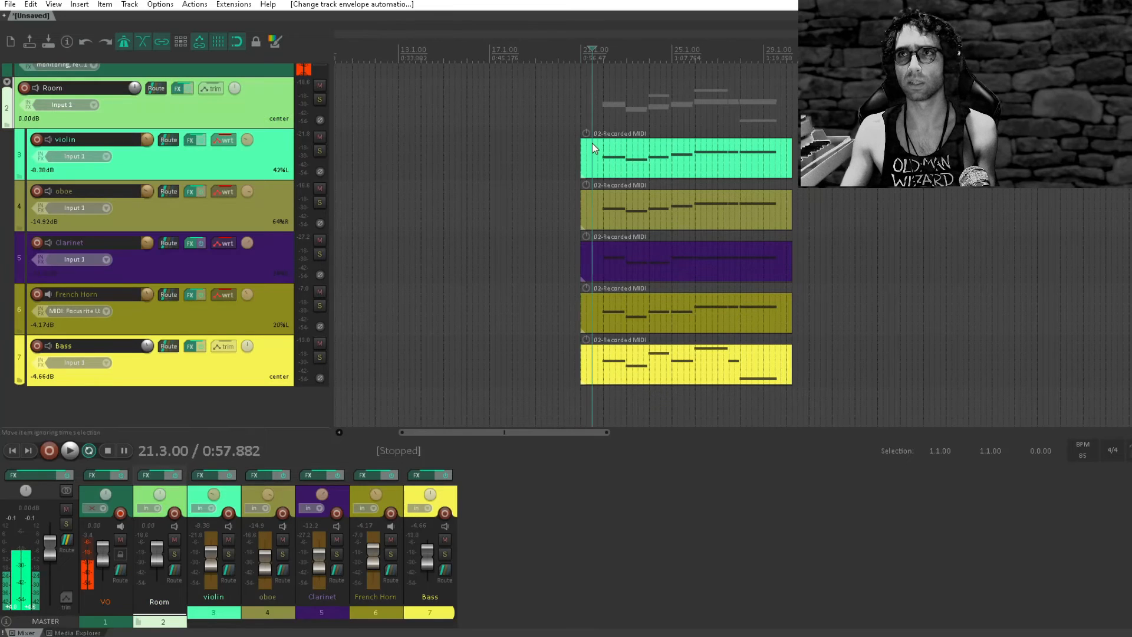
left_click(581, 96)
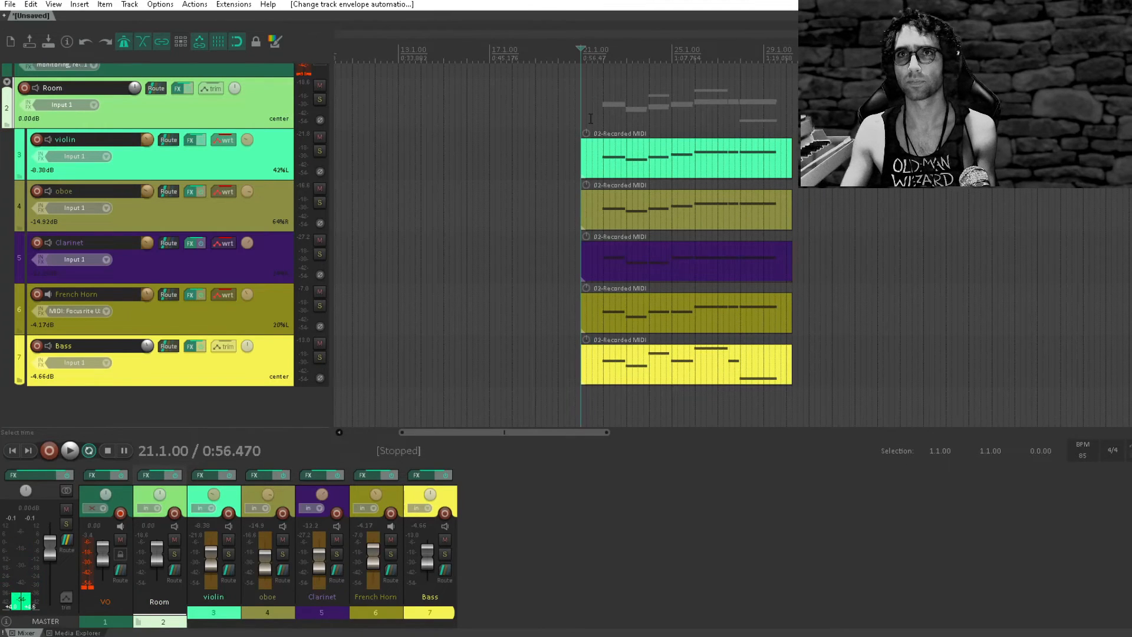
key("space")
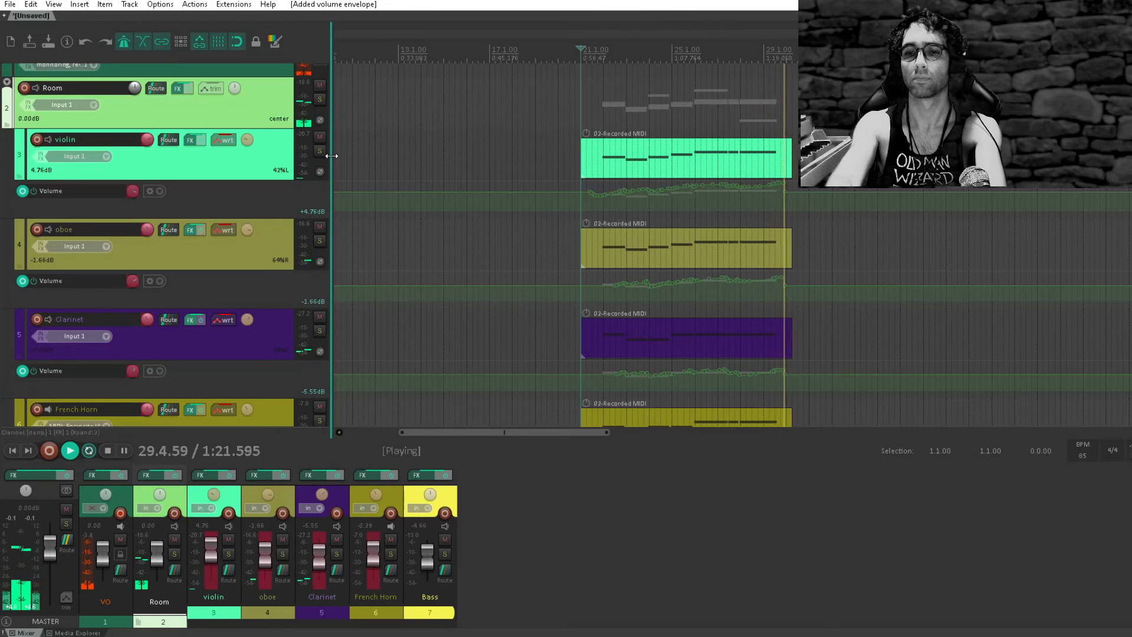
key("space")
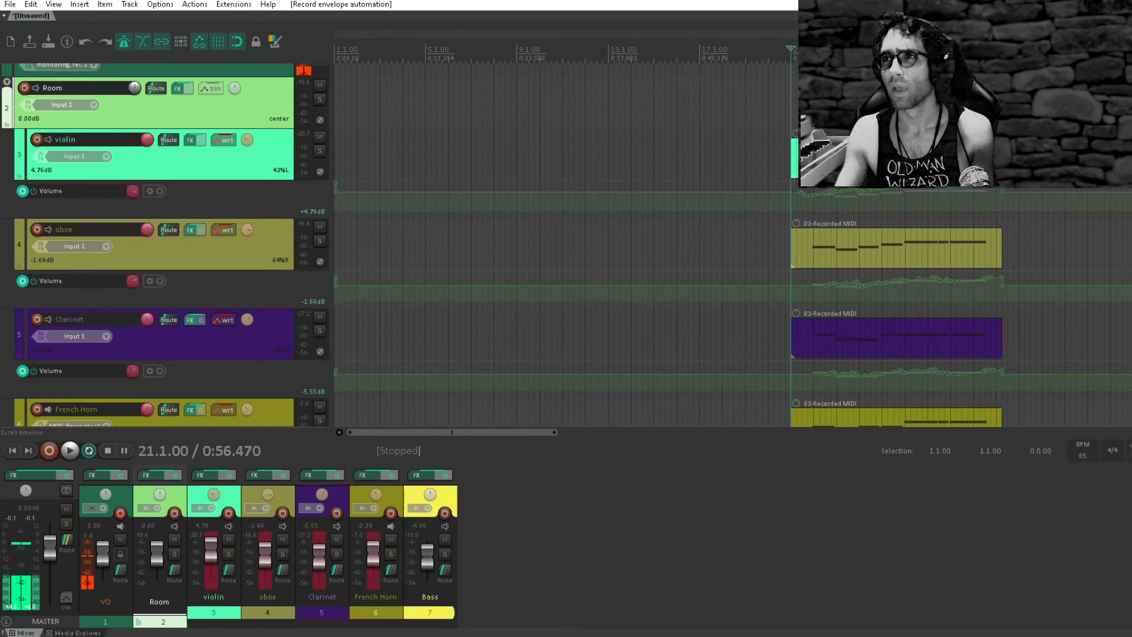
Step: Set the automation mode of the violin, oboe, Clarinet and French Horn tracks to Trim/Read
left_click(226, 129)
scroll(225, 138, "down", 3)
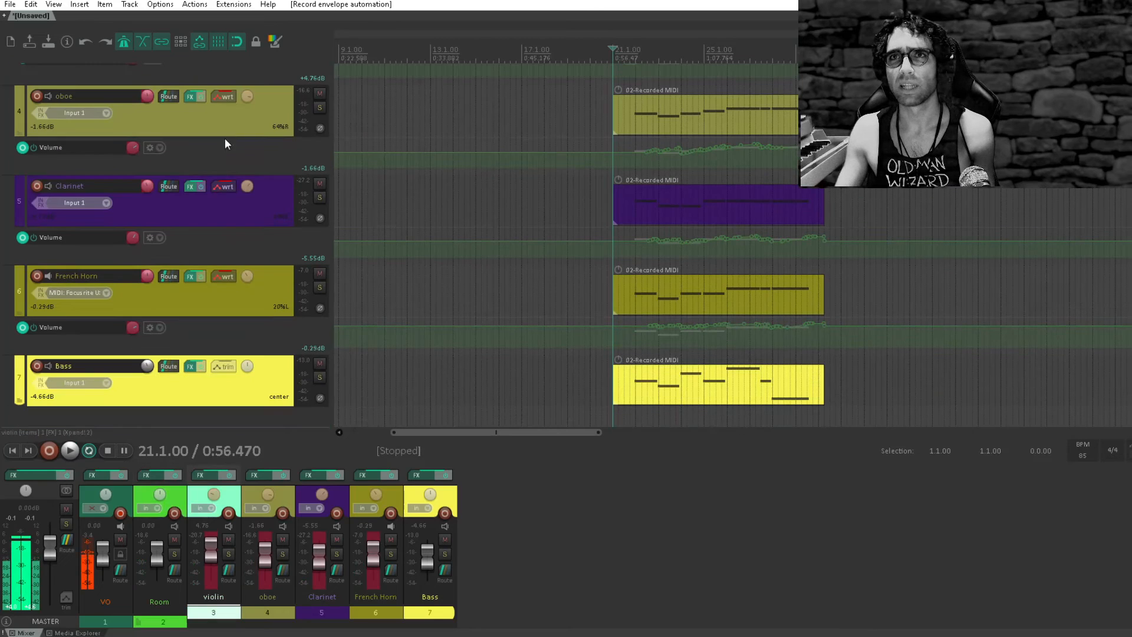
left_click(229, 300, "shift")
left_click(230, 288)
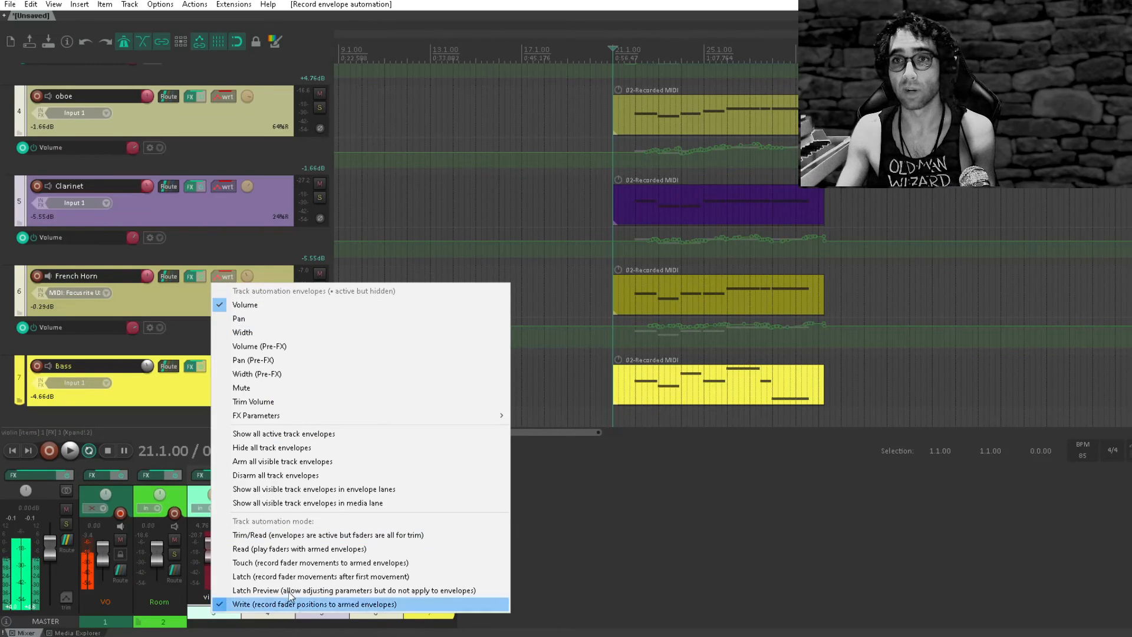
left_click(335, 538)
Step: Turn off the metronome and play the arrangement from bar 21 to past bar 29 to check the recorded volume automation
scroll(667, 188, "up", 3)
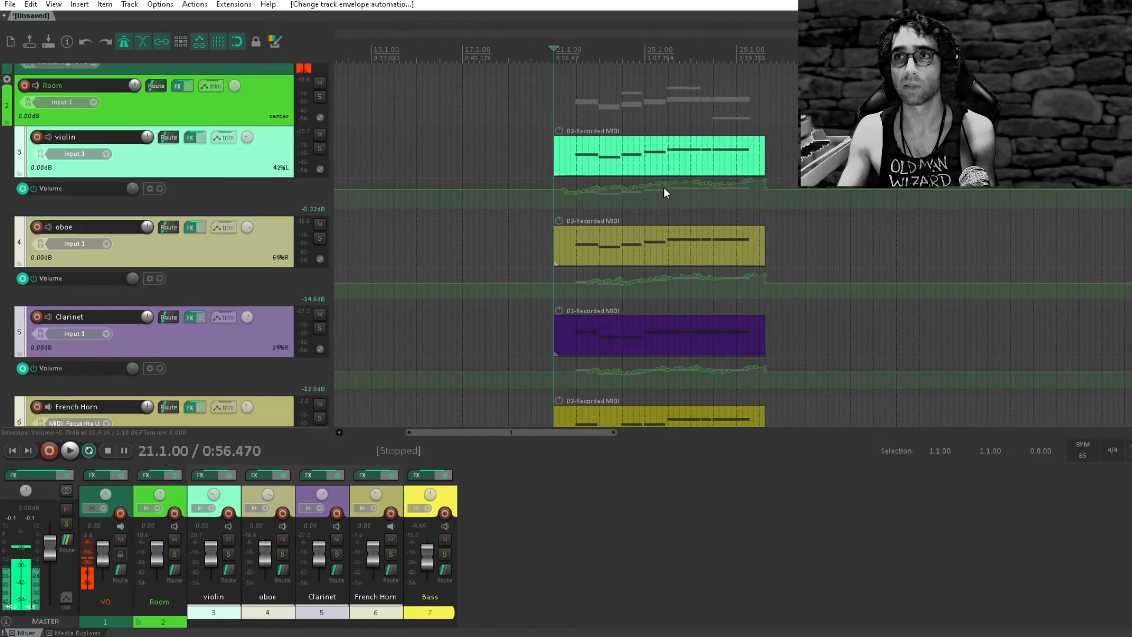
scroll(708, 171, "up", 2)
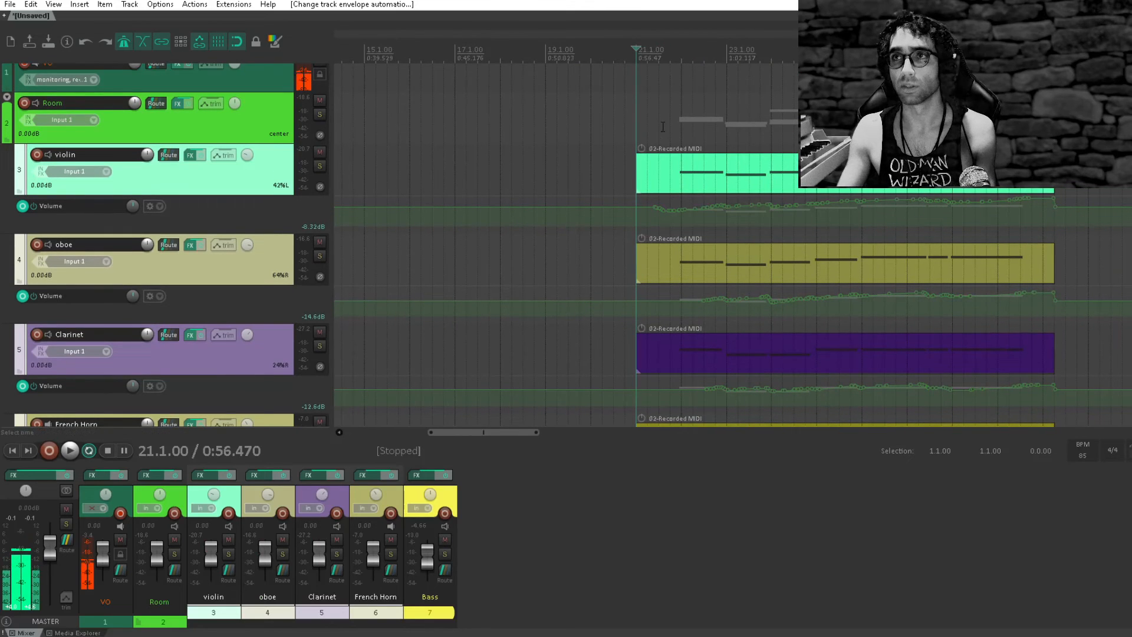
scroll(674, 170, "down", 1)
scroll(674, 170, "right", 3)
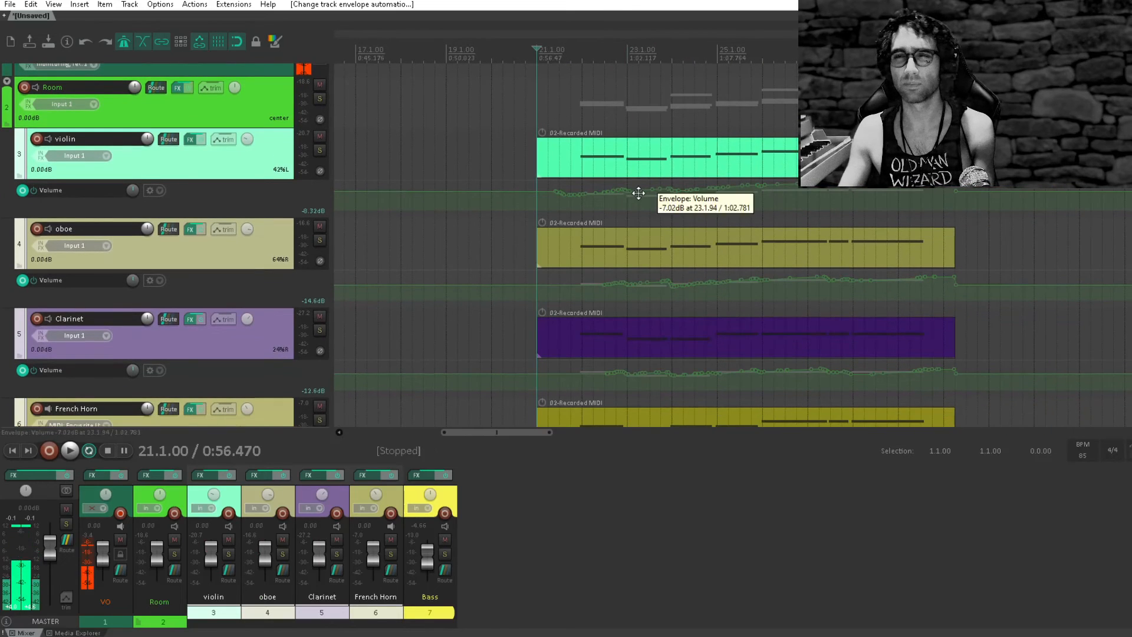
left_click(126, 43)
key("space")
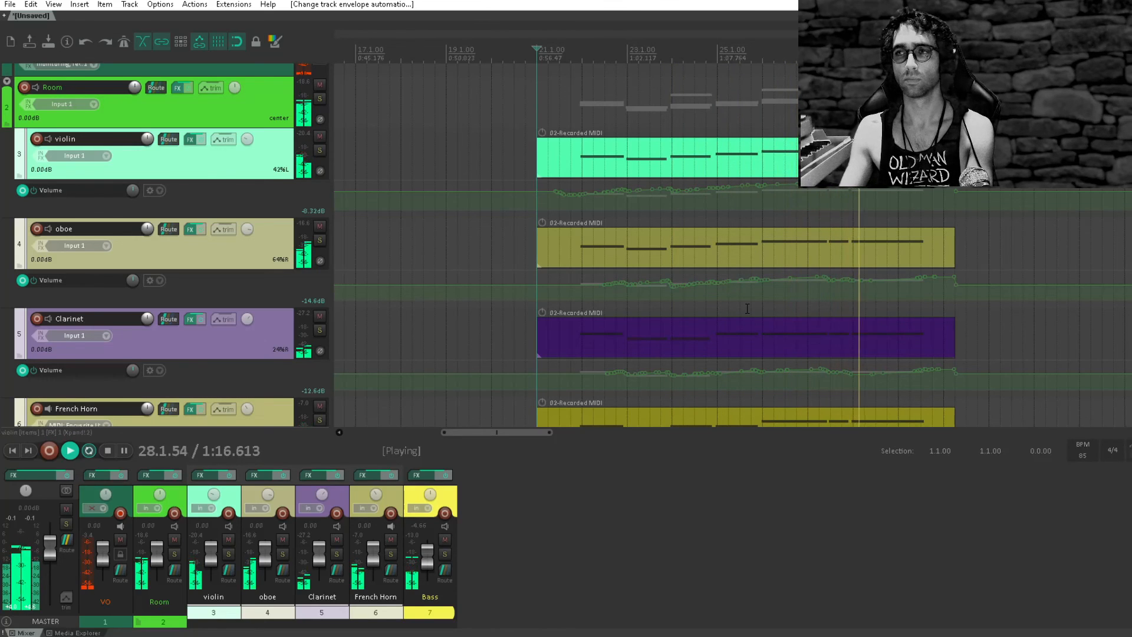
scroll(790, 339, "down", 6)
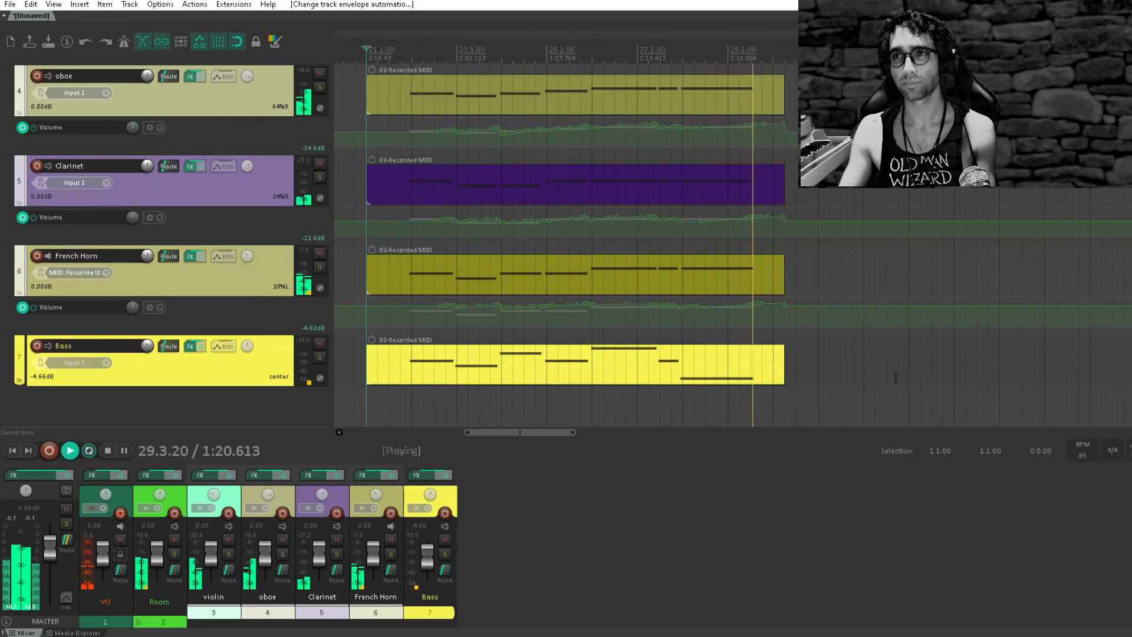
key("space")
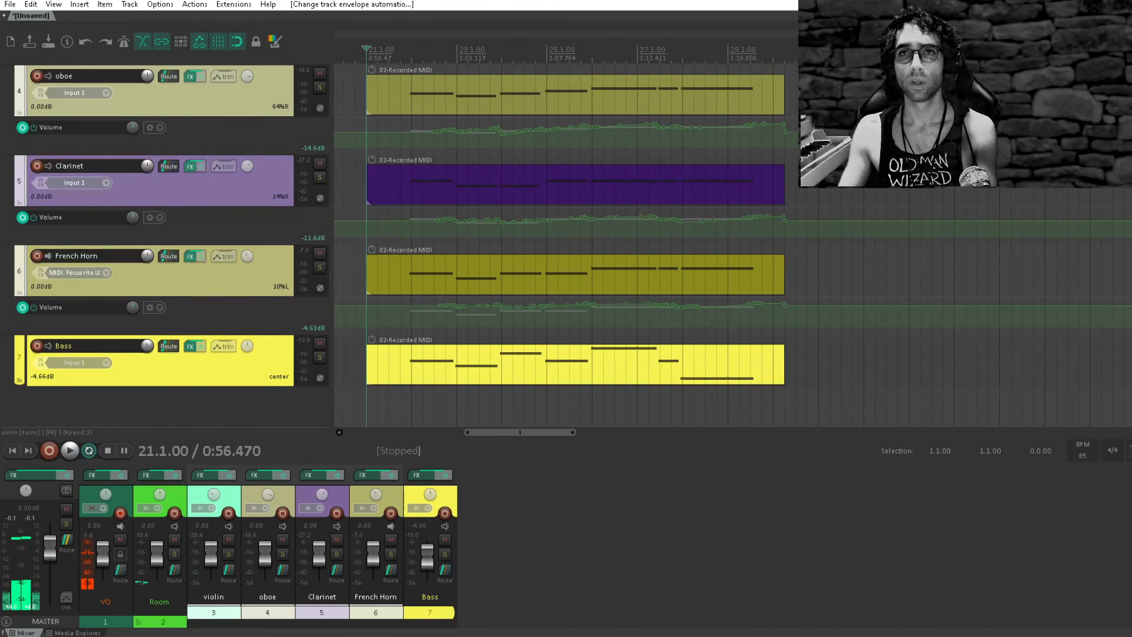